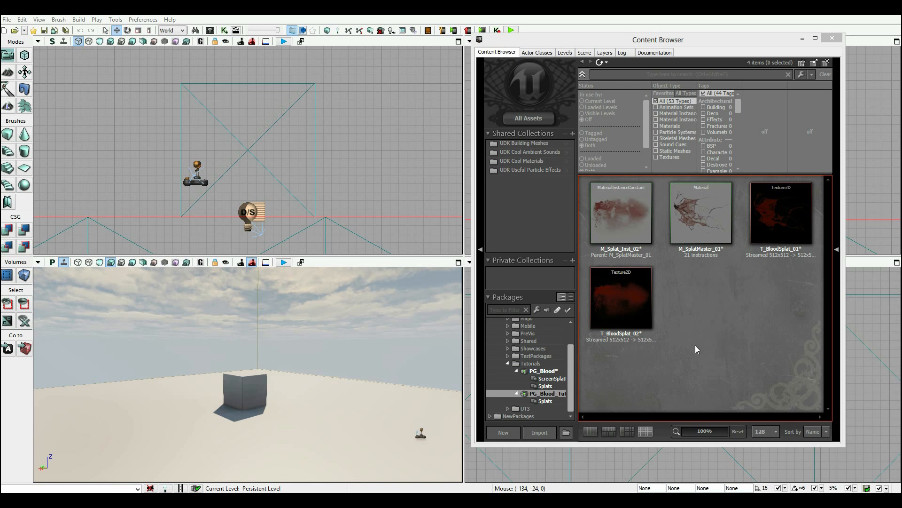
- Create a ParticleSystem named P_ScreenBlood_01 in package PG_Blood_Tutorial under the grouping ScreenSplatters
click(696, 348)
right_click(702, 298)
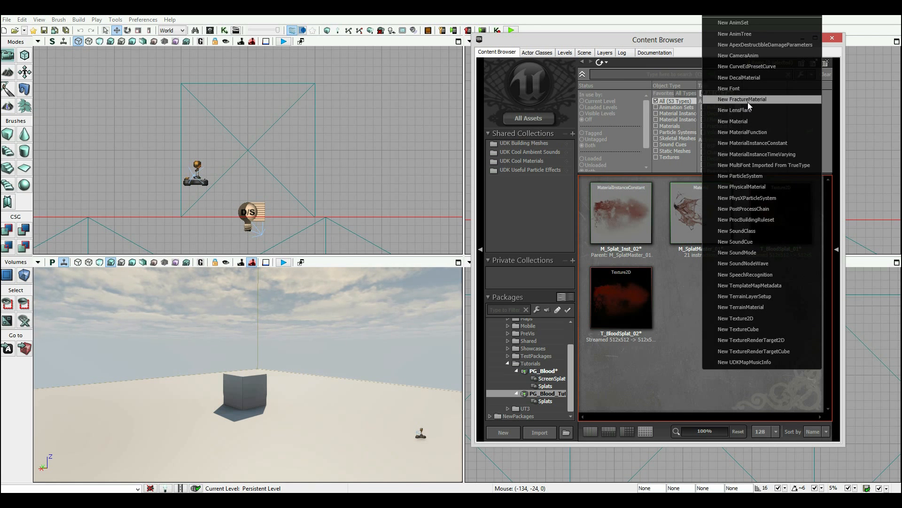
click(756, 175)
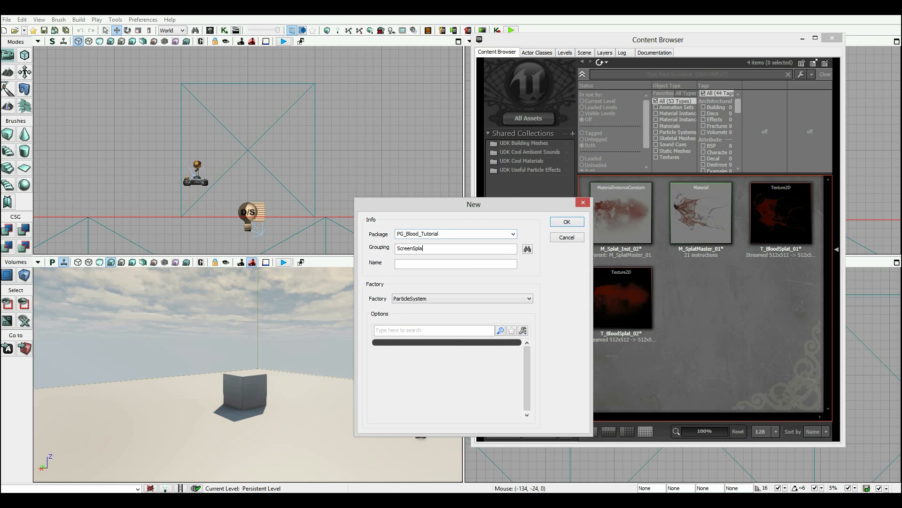
key(Tab)
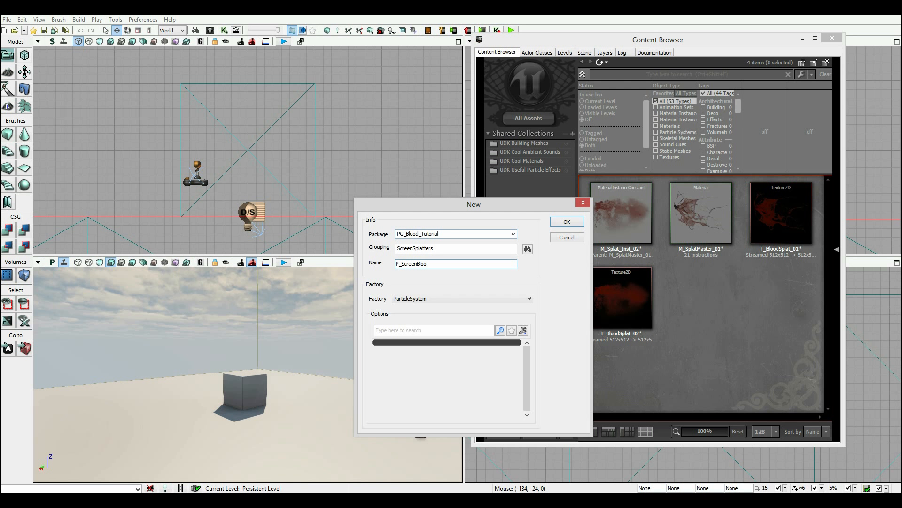
click(567, 222)
- Move the Cascade editor window beside the Content Browser and show the PG_Blood_Tutorial package's assets
drag(611, 121, 257, 86)
click(553, 417)
click(547, 409)
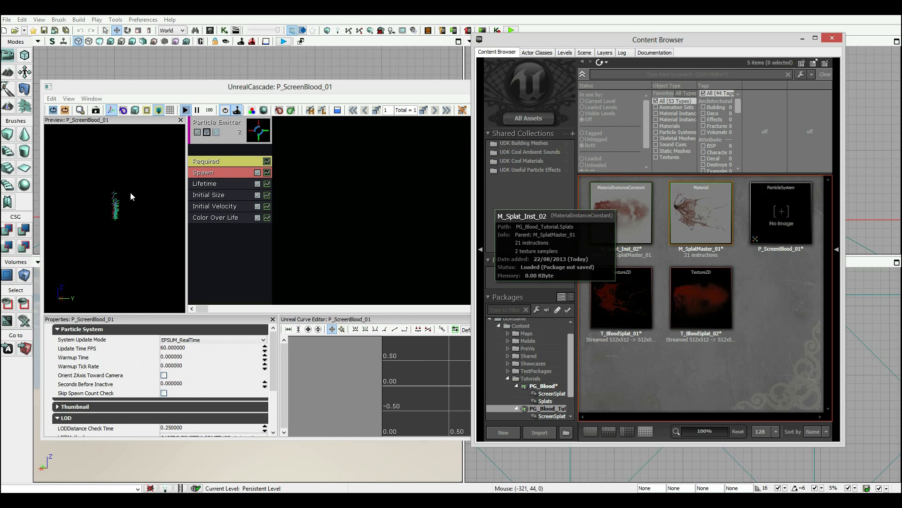
click(114, 185)
drag(114, 186, 61, 185)
click(637, 360)
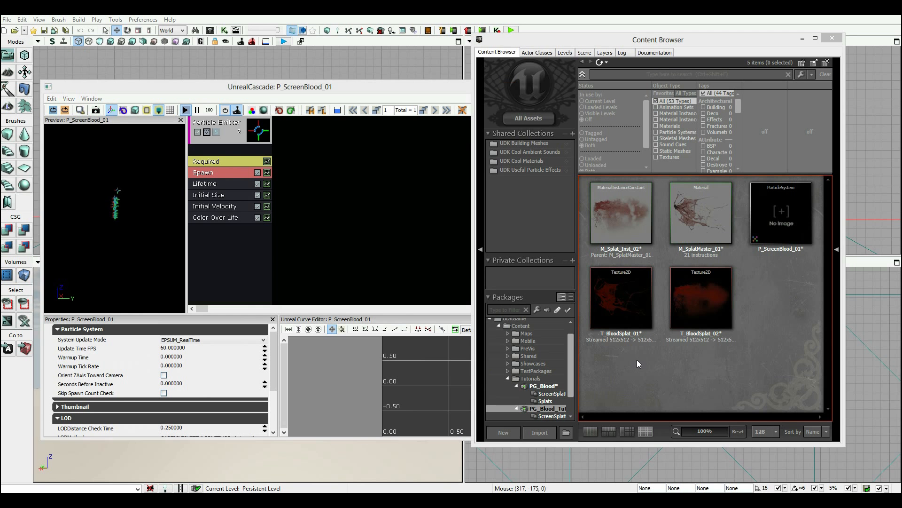
- Assign the M_SplatMaster_01 material to the emitter's Required module
click(730, 228)
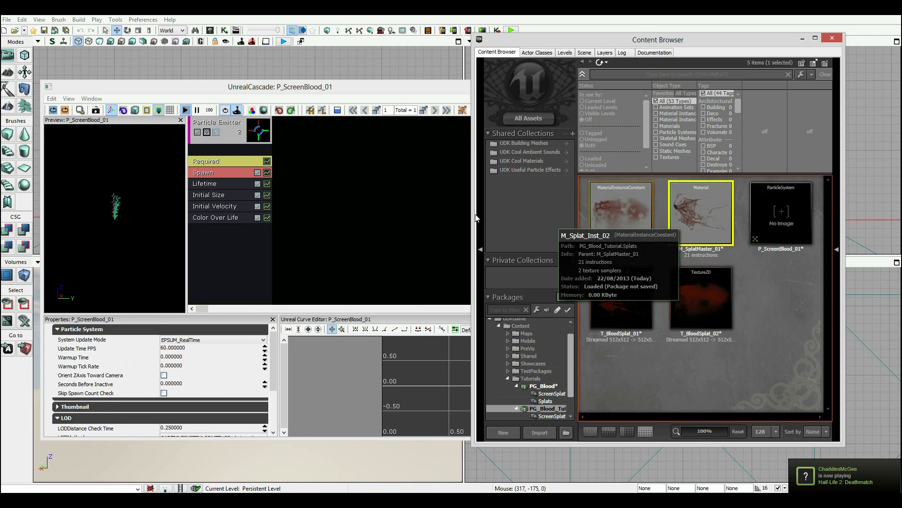
click(212, 162)
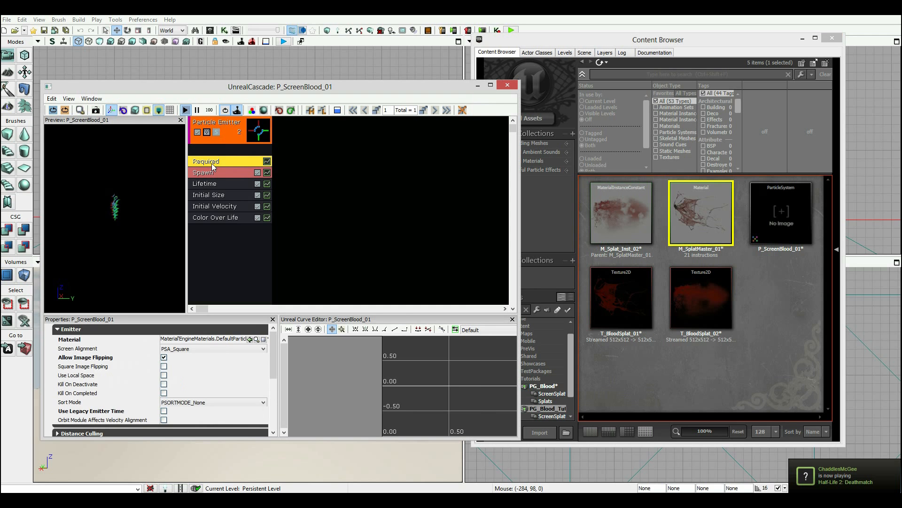
click(250, 339)
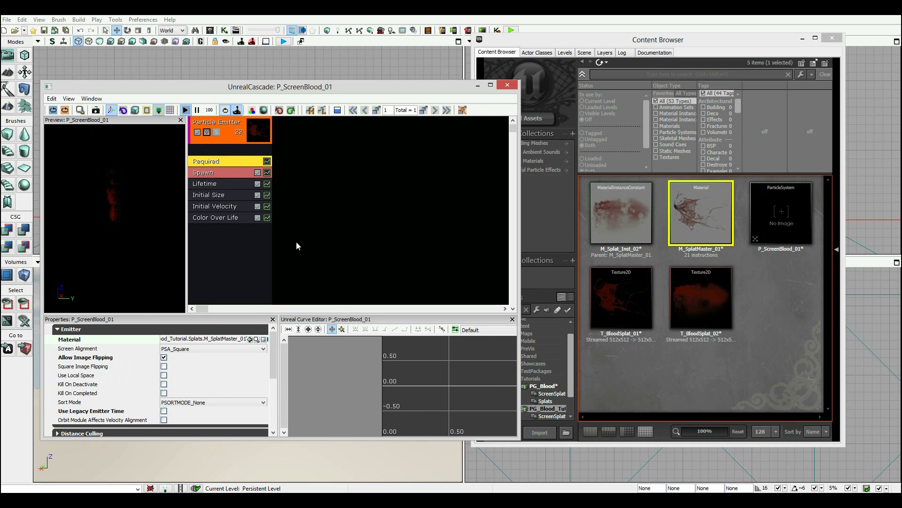
- Maximize the Cascade editor window and widen its preview area
drag(381, 90, 511, 16)
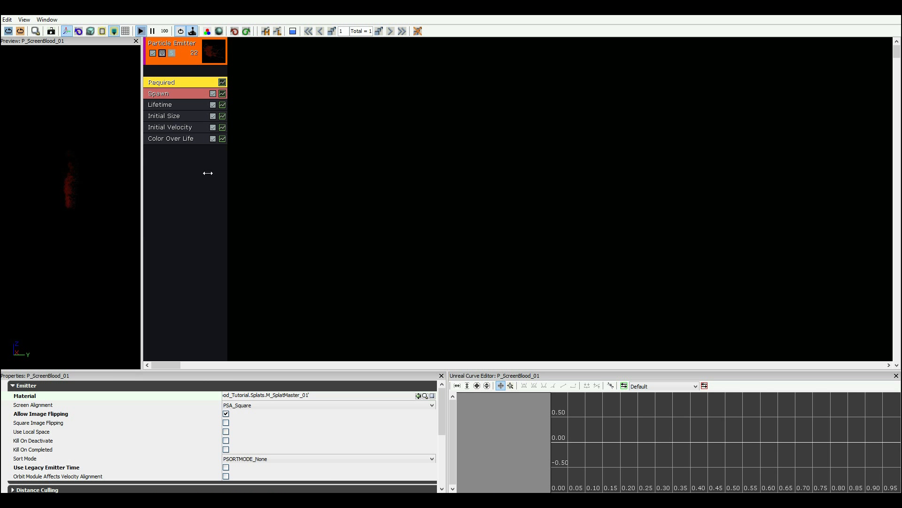
drag(268, 180, 271, 180)
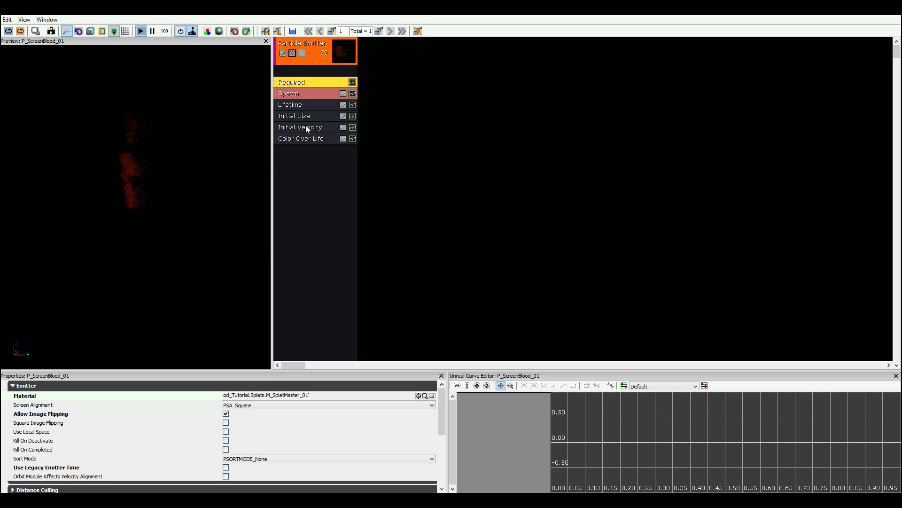
- Delete the Initial Velocity module from the particle emitter
right_click(307, 149)
click(282, 150)
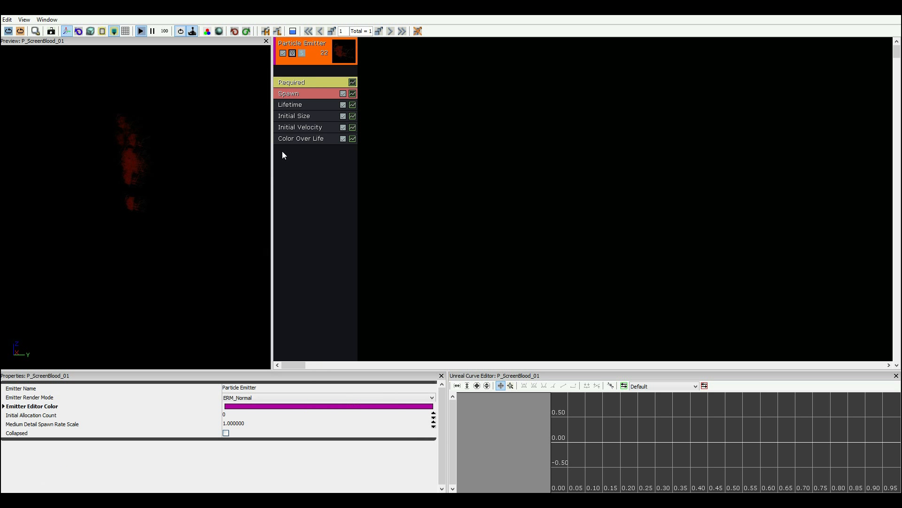
click(316, 127)
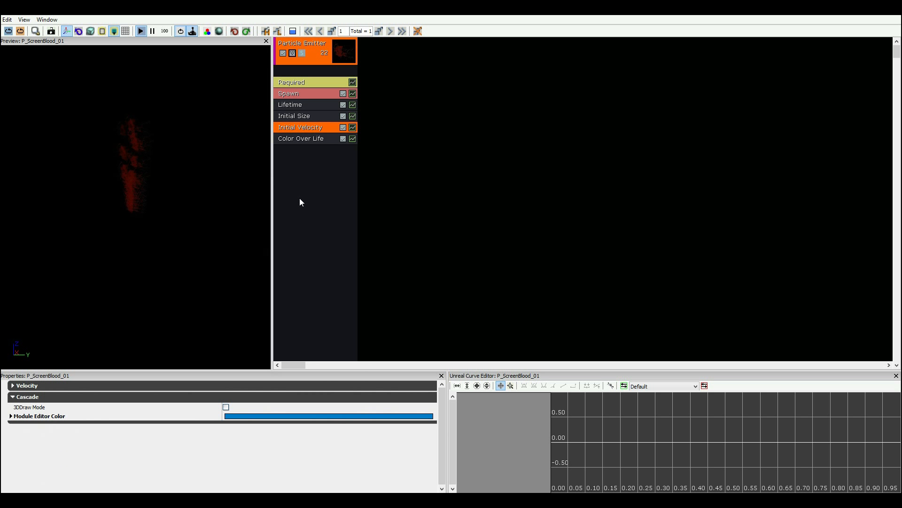
key(Delete)
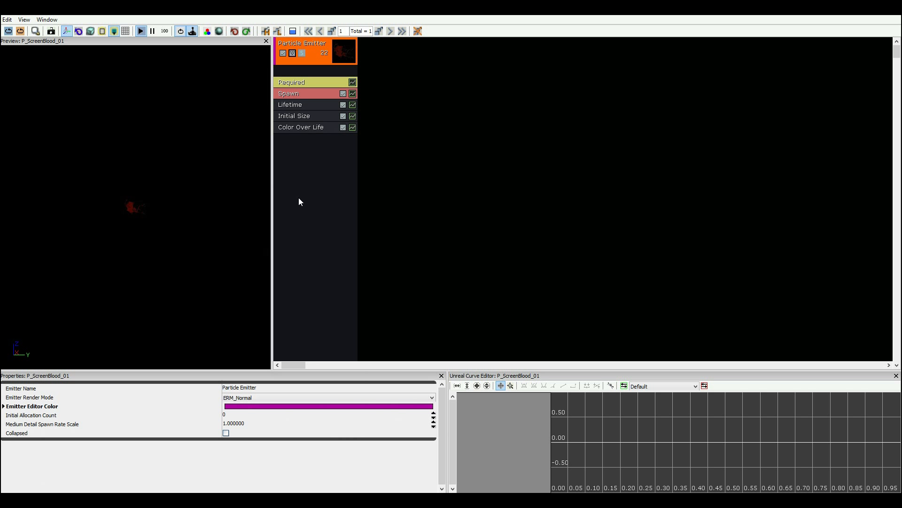
- Add an Initial Location module to the particle emitter and show its properties
right_click(328, 134)
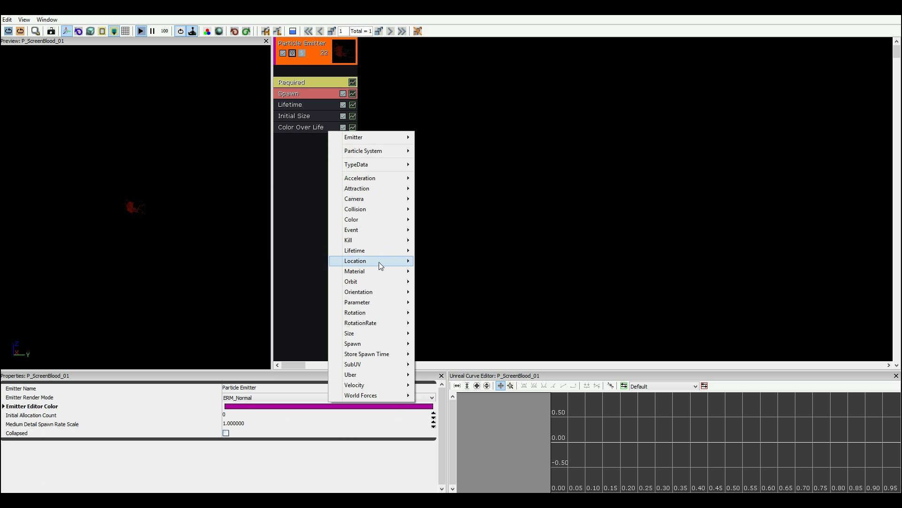
mouse_move(379, 261)
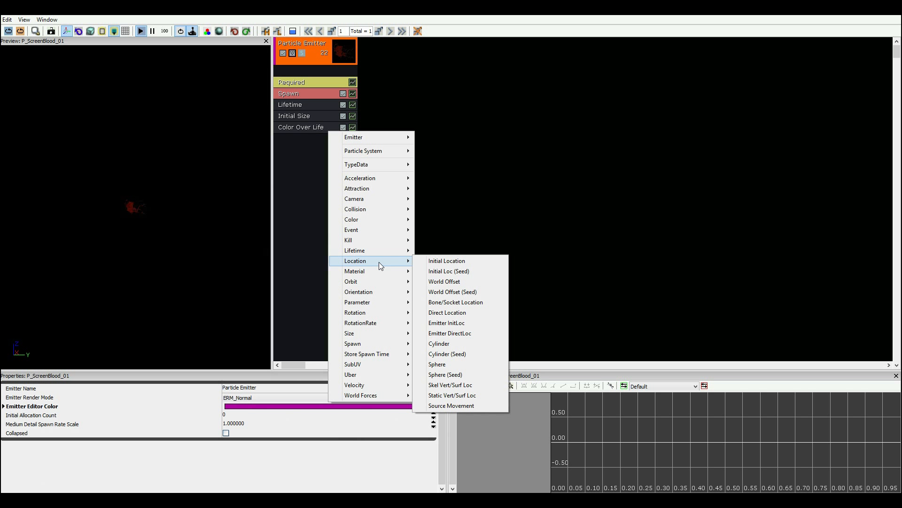
click(432, 264)
click(305, 140)
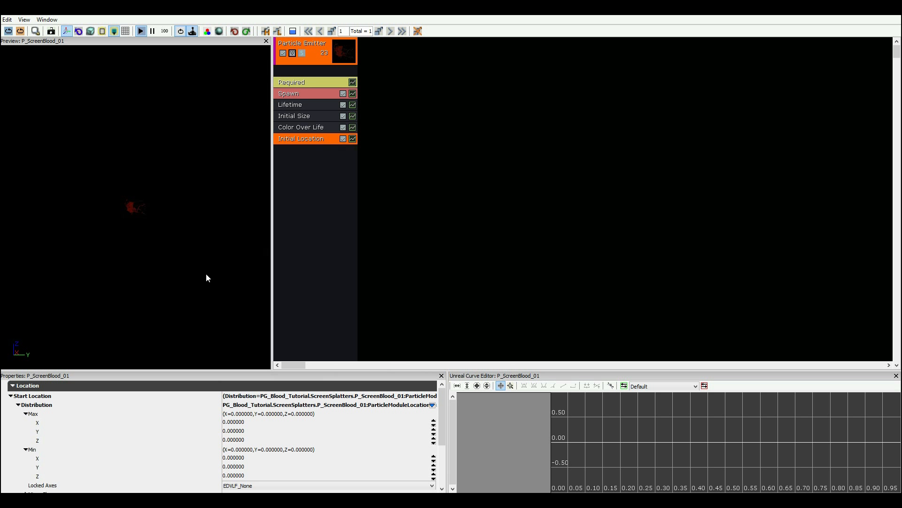
- Set the Start Location distribution's Y values to -750 for Max and 750 for Min
click(265, 423)
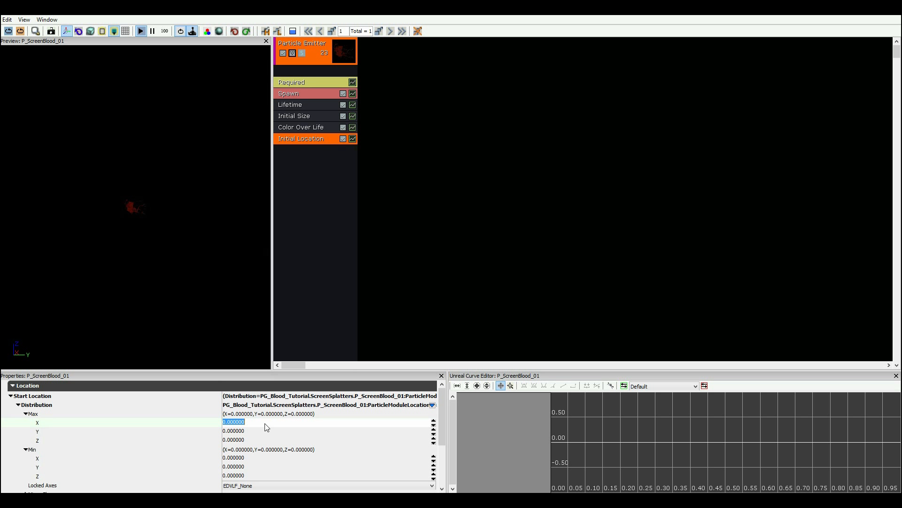
click(248, 451)
click(247, 458)
click(248, 415)
click(246, 420)
click(242, 432)
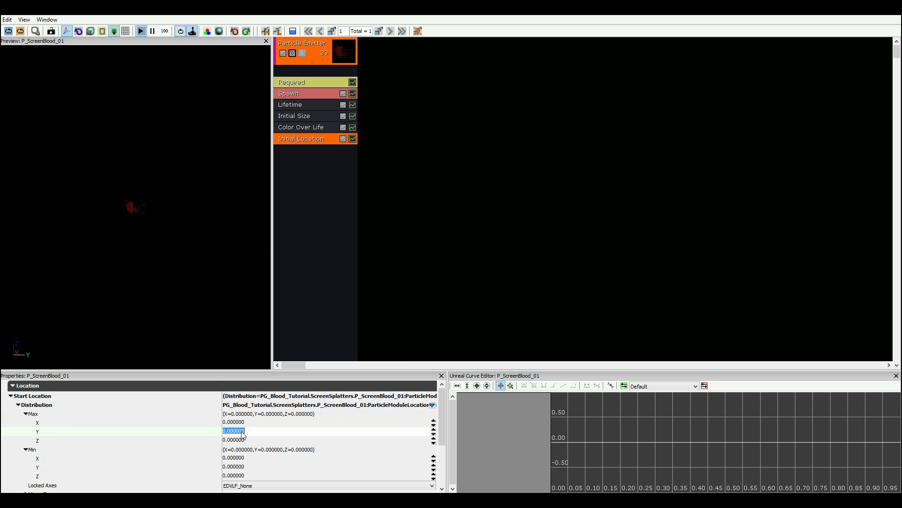
key(Up)
click(244, 431)
text(-750)
key(Return)
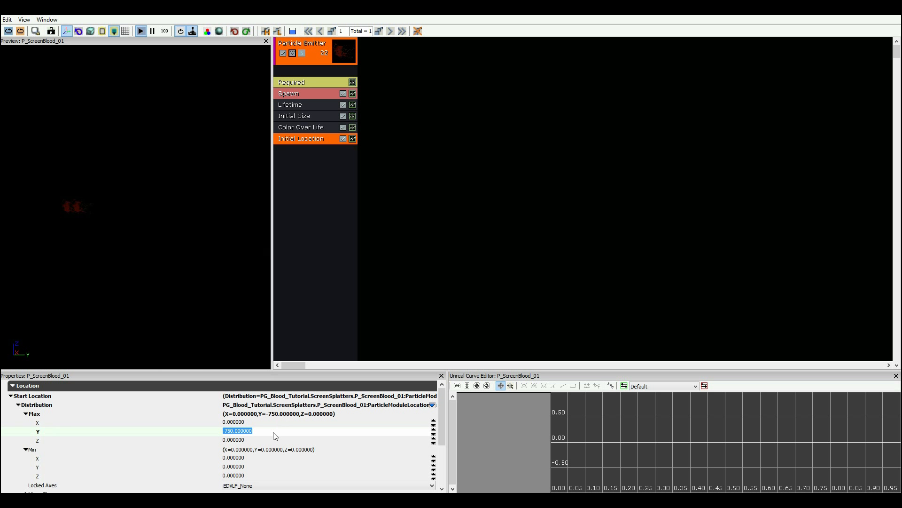
click(251, 468)
text(750)
key(Return)
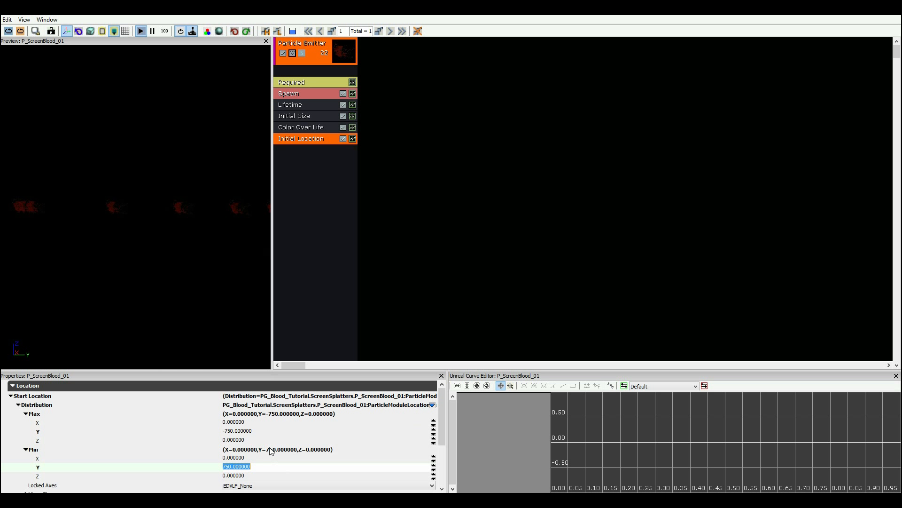
- Set the Start Location distribution's Z values to -500 for Max and 500 for Min
click(247, 441)
text(-500)
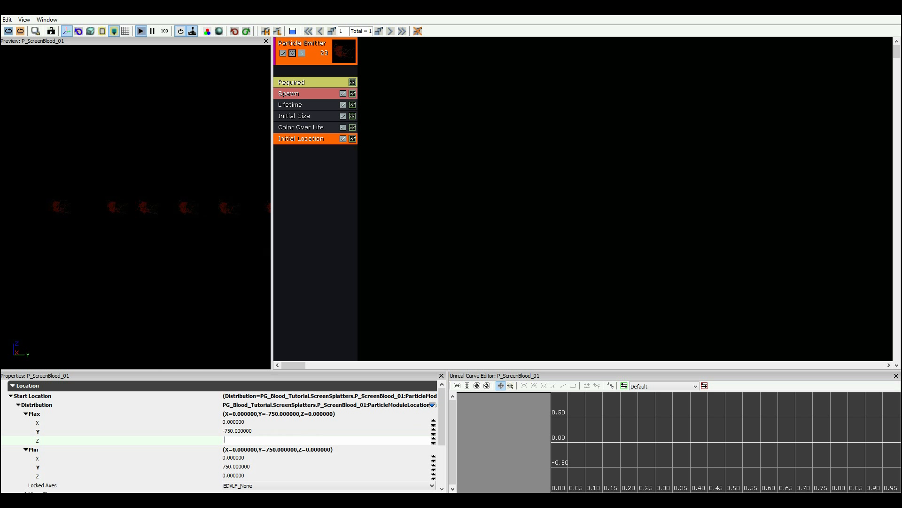
key(Return)
click(239, 476)
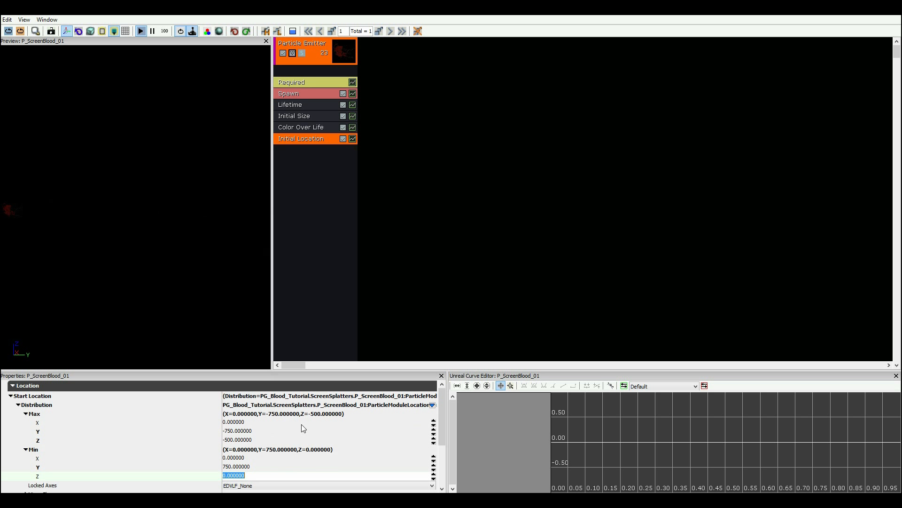
text(500)
key(Return)
click(351, 247)
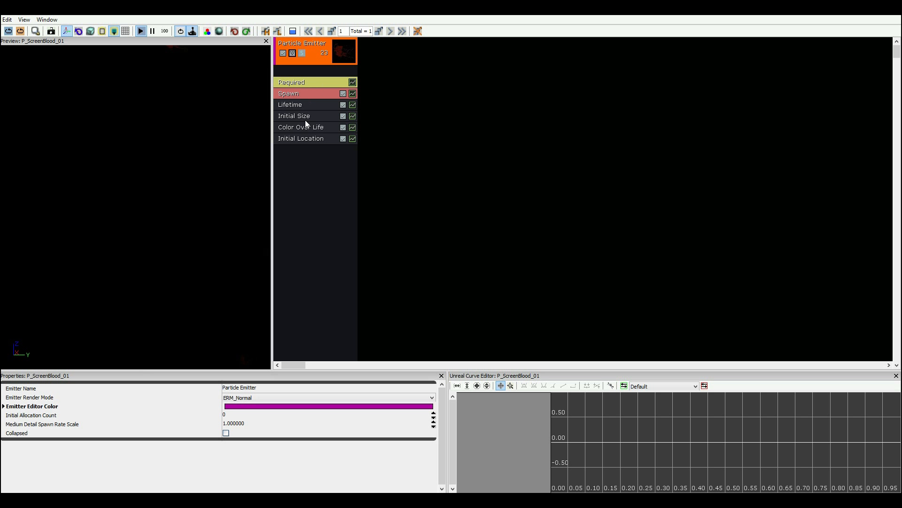
- Try a constant spawn rate of 200 and then 500 in the Spawn module and check the preview
click(312, 105)
click(311, 93)
click(273, 413)
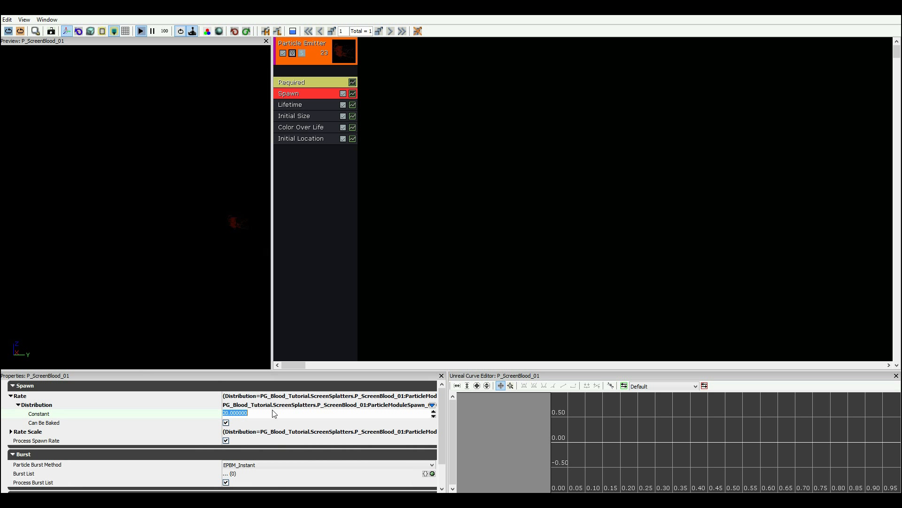
text(200)
key(Return)
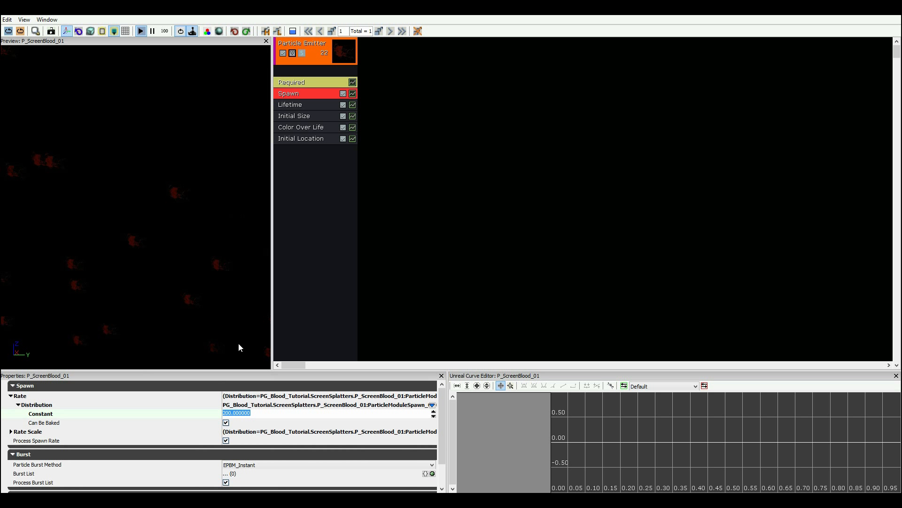
text(500)
key(Return)
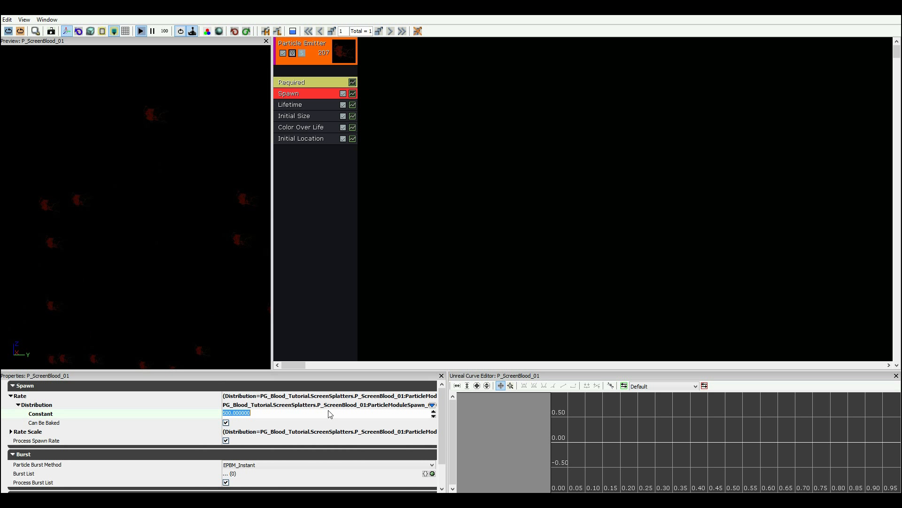
click(203, 308)
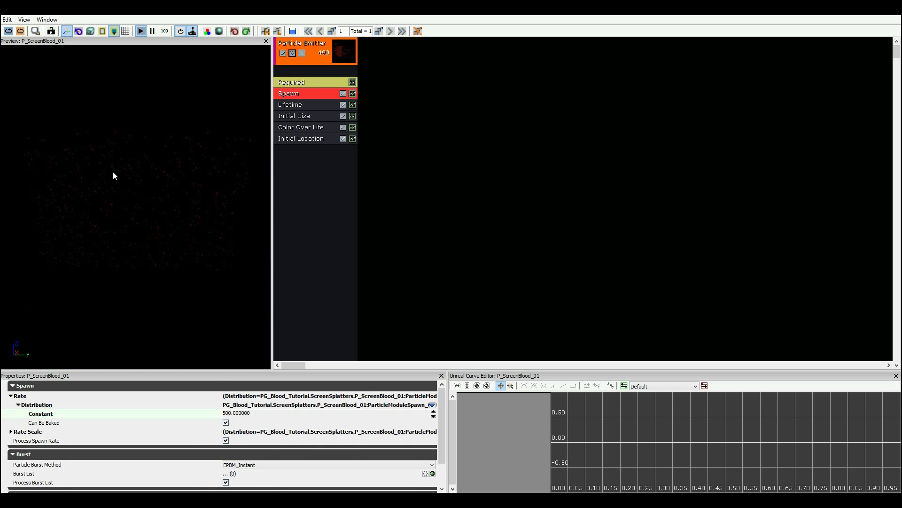
- Set the Initial Size module's Start Size X values to 10 for Max and 750 for Min
click(307, 119)
click(283, 423)
text(10)
key(Return)
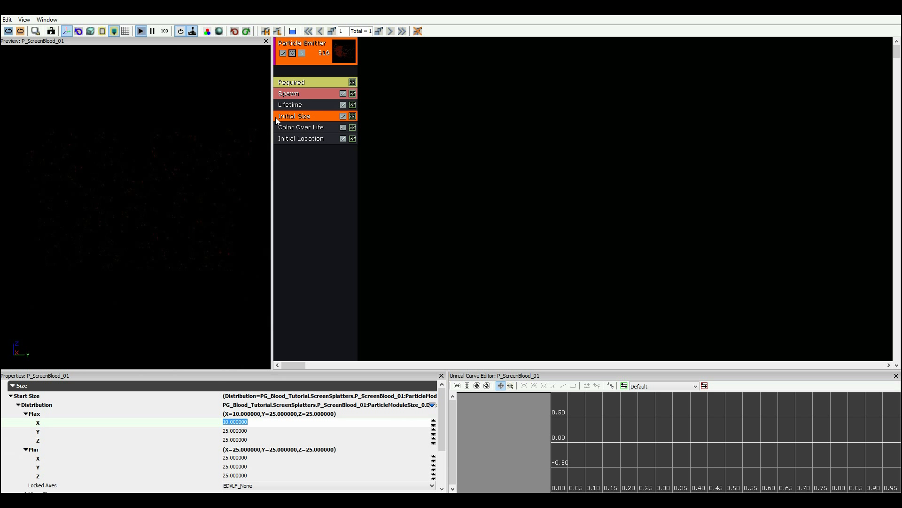
click(250, 459)
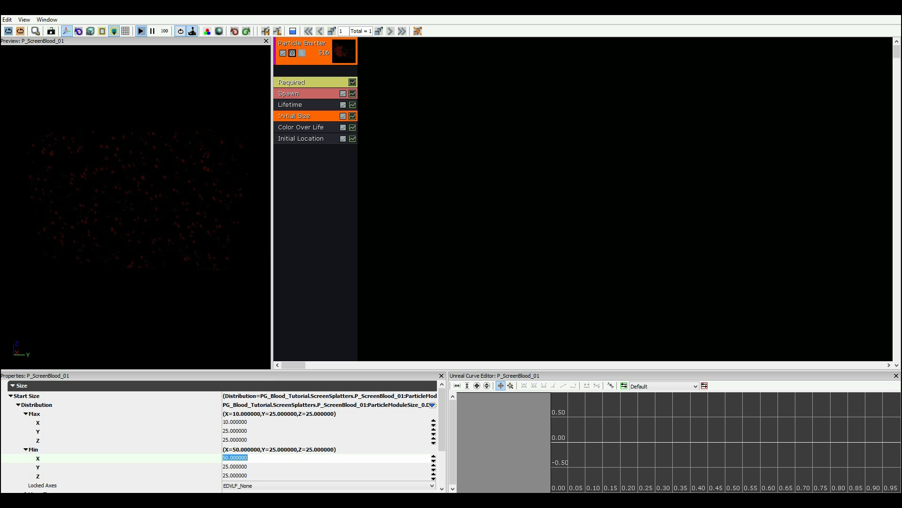
key(alt+Tab)
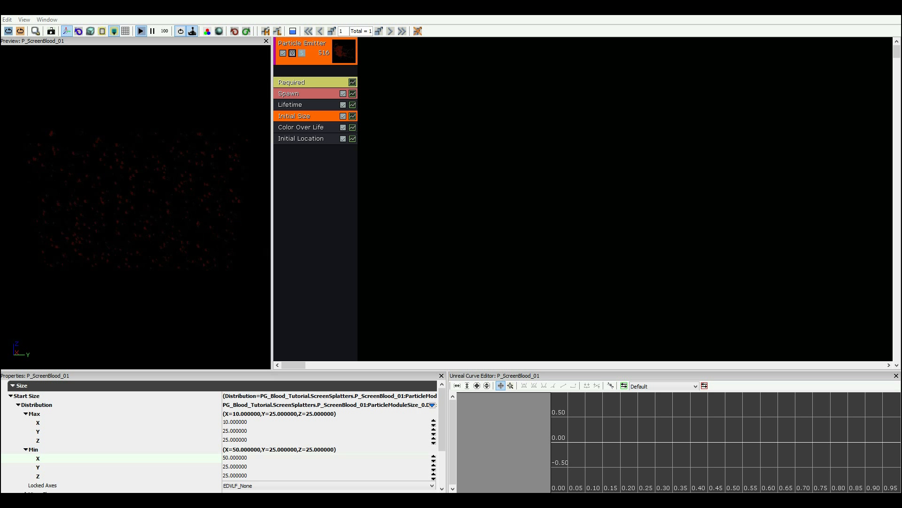
key(alt+Tab)
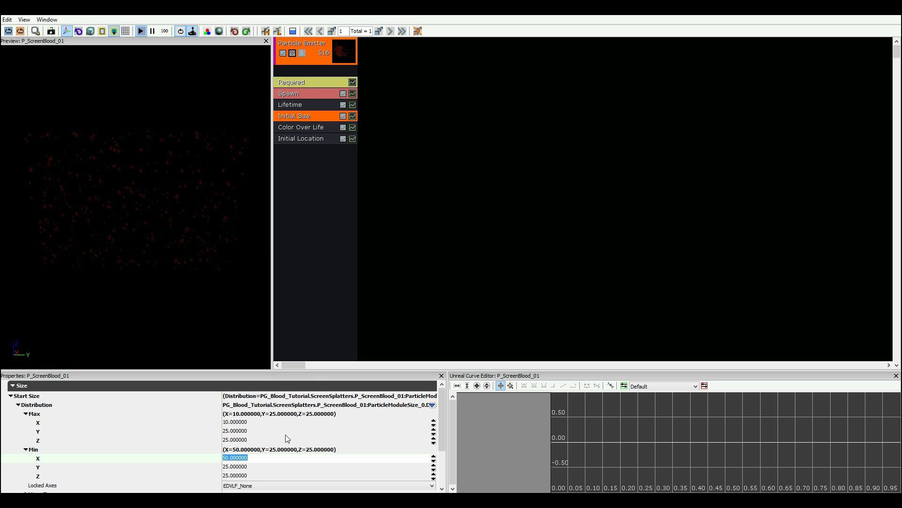
text(750)
key(Return)
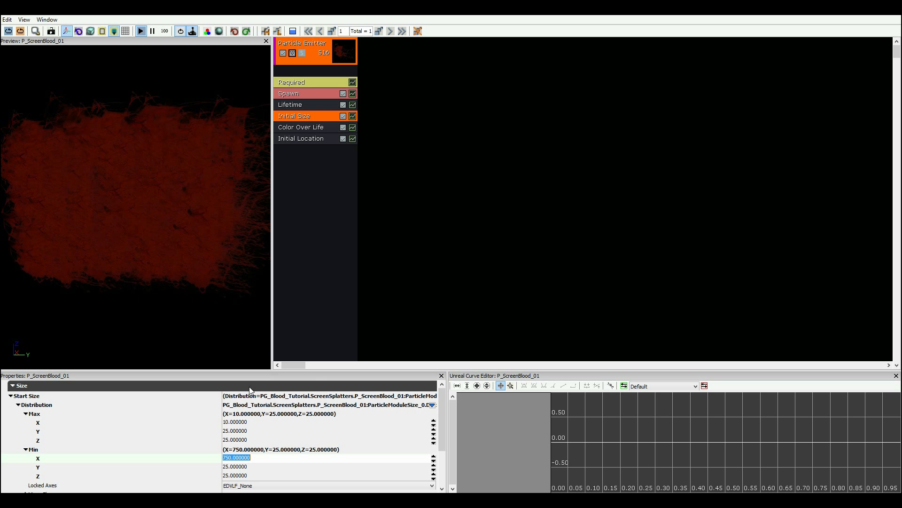
- Set the Spawn module's constant rate to 10
click(280, 92)
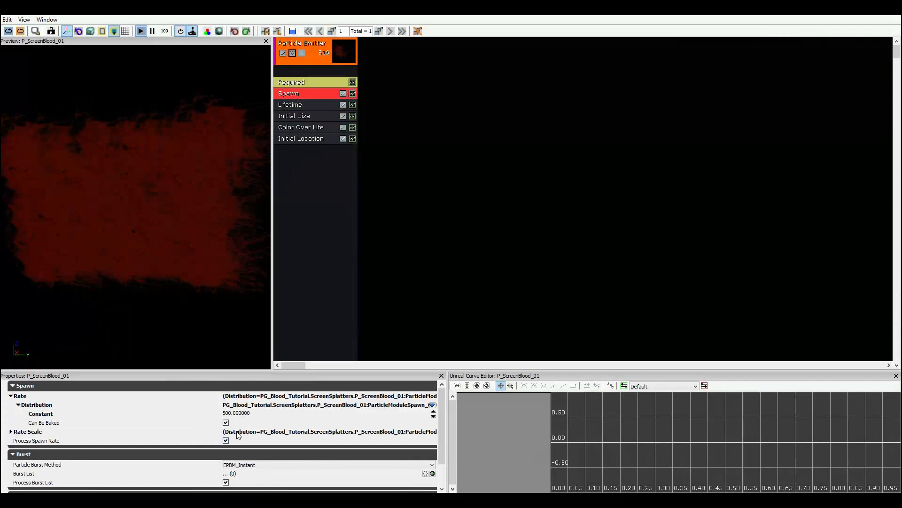
click(249, 417)
text(10)
key(Return)
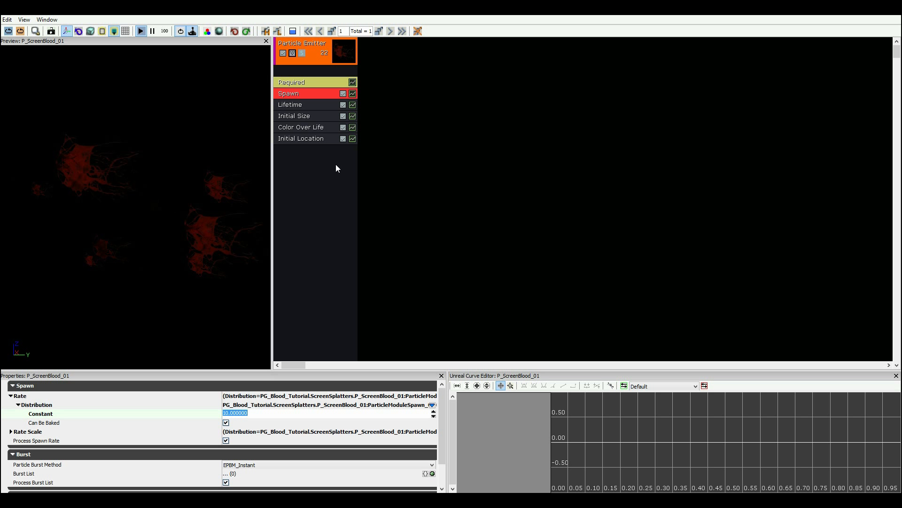
- Add an Initial Rotation module to the particle emitter
click(311, 174)
right_click(312, 161)
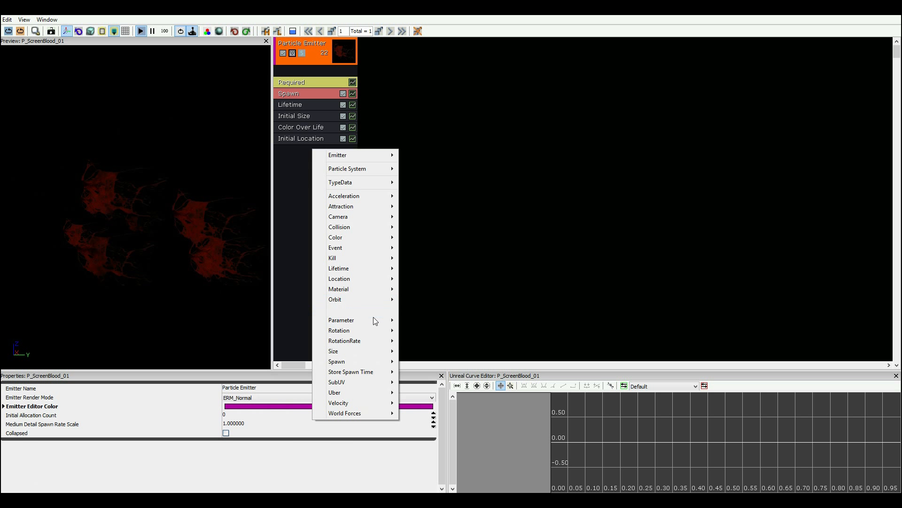
mouse_move(369, 330)
click(439, 331)
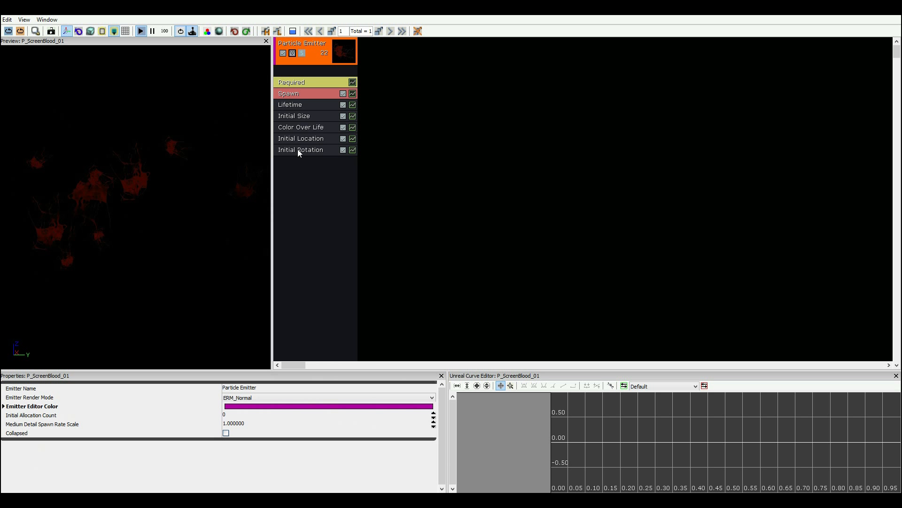
- Examine the Min and Max values of the Initial Rotation module's Start Rotation distribution
click(297, 149)
click(75, 386)
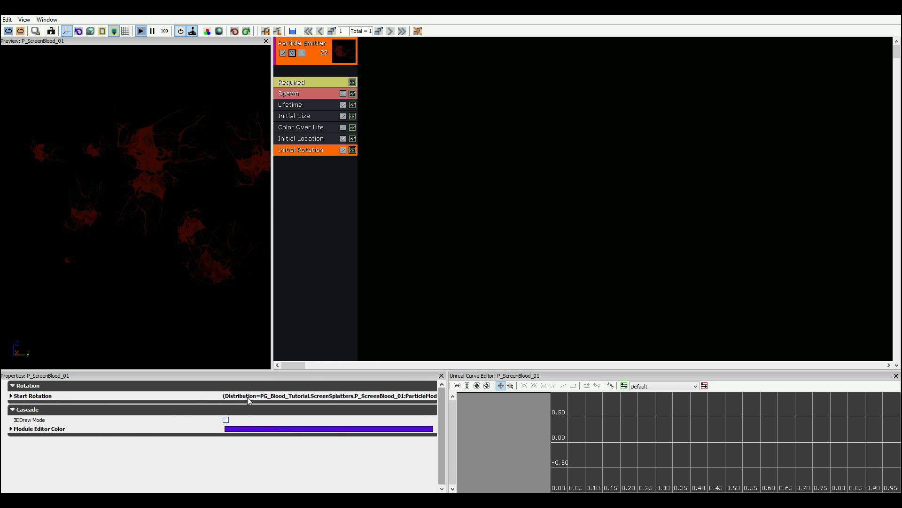
click(113, 385)
click(116, 385)
click(120, 396)
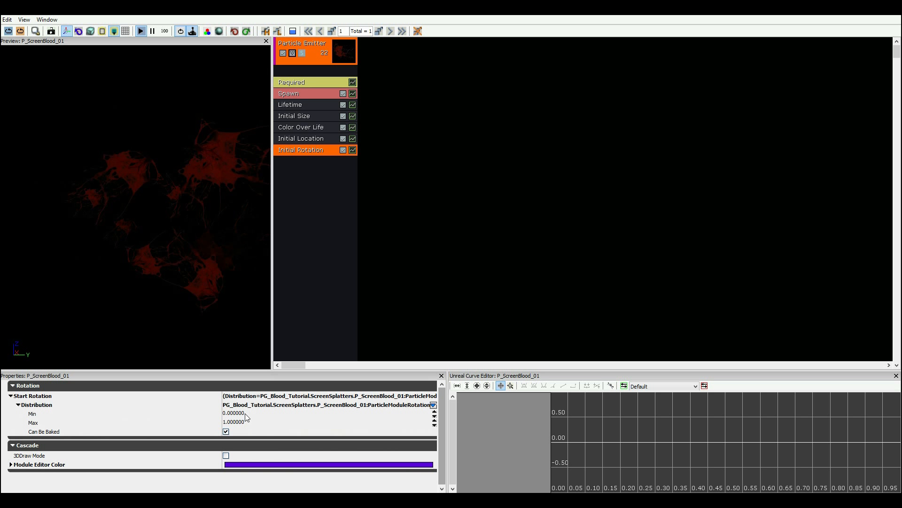
click(351, 253)
click(448, 165)
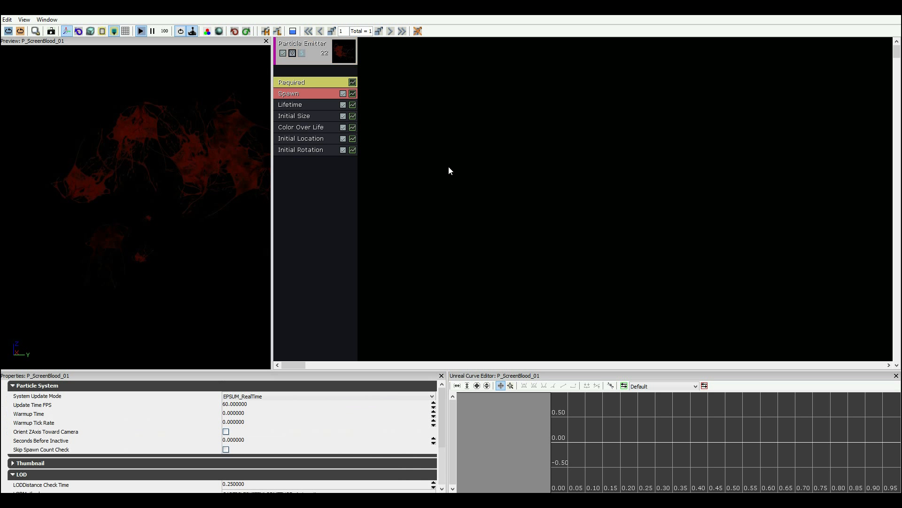
- Set the Spawn module's constant rate to 0
click(305, 93)
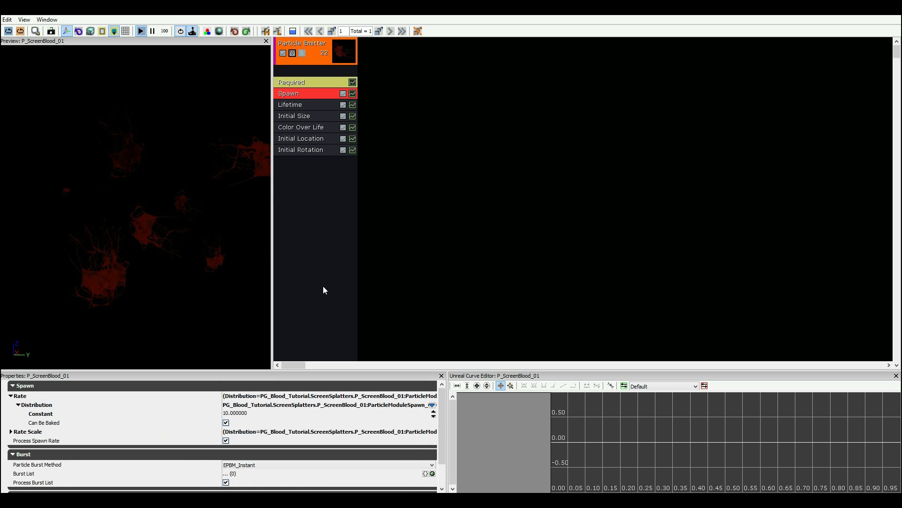
click(259, 412)
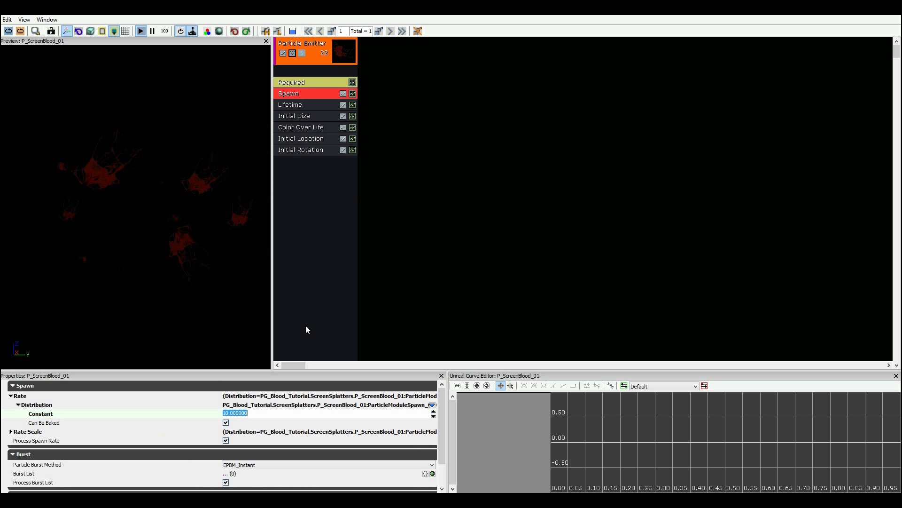
text(0)
key(Return)
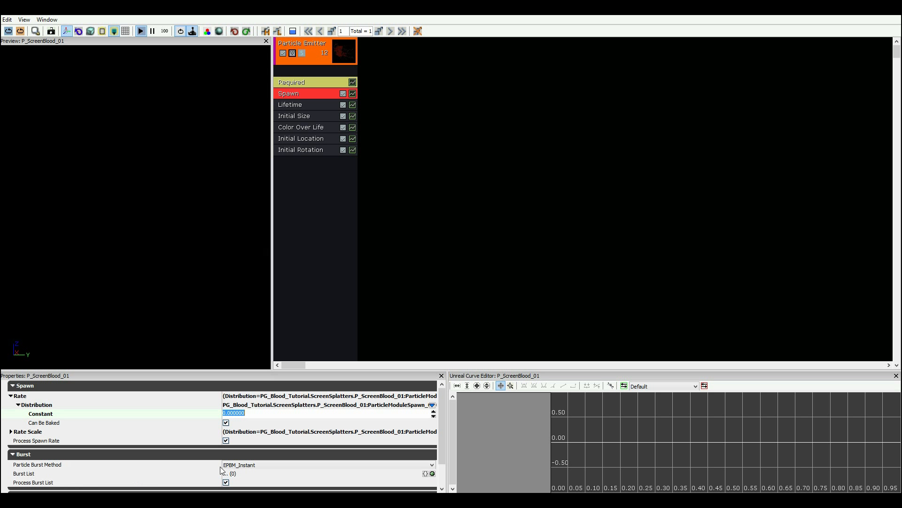
- Add an entry to the Spawn module's Burst List and set its Count to 5
scroll(444, 444, down, 3)
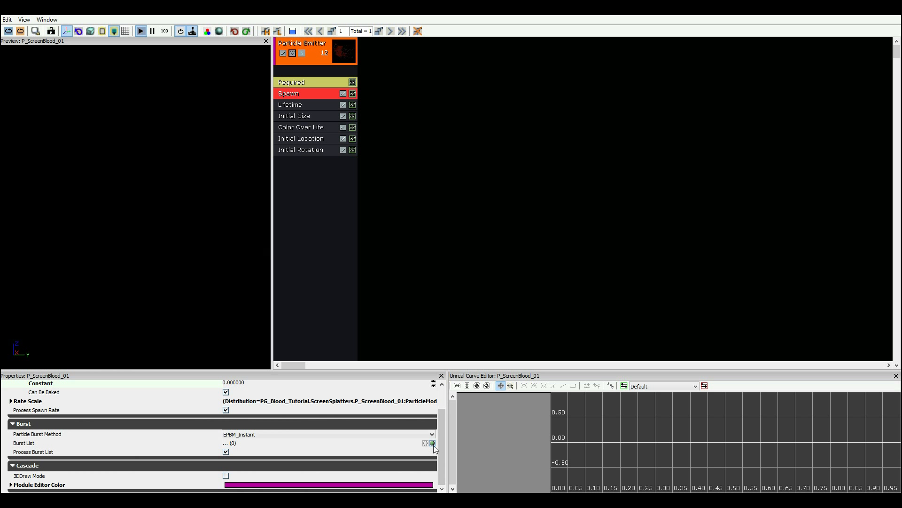
click(432, 442)
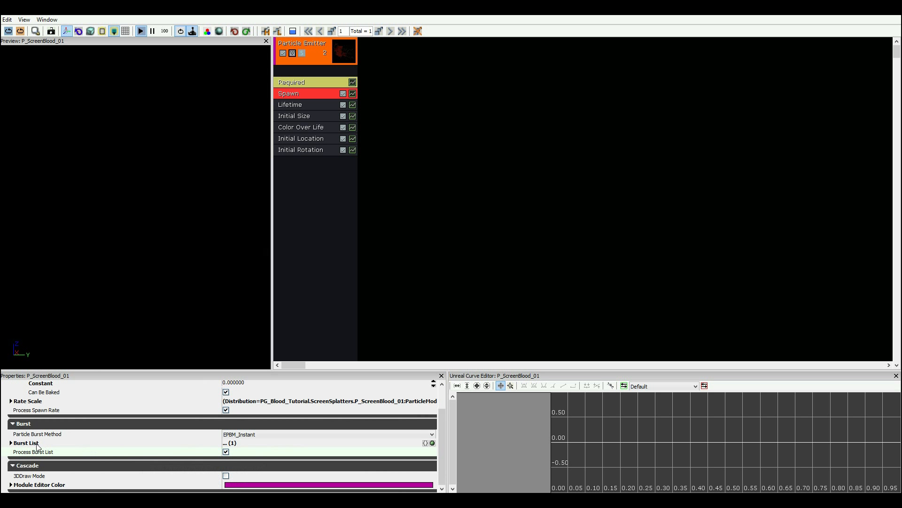
click(18, 452)
click(245, 461)
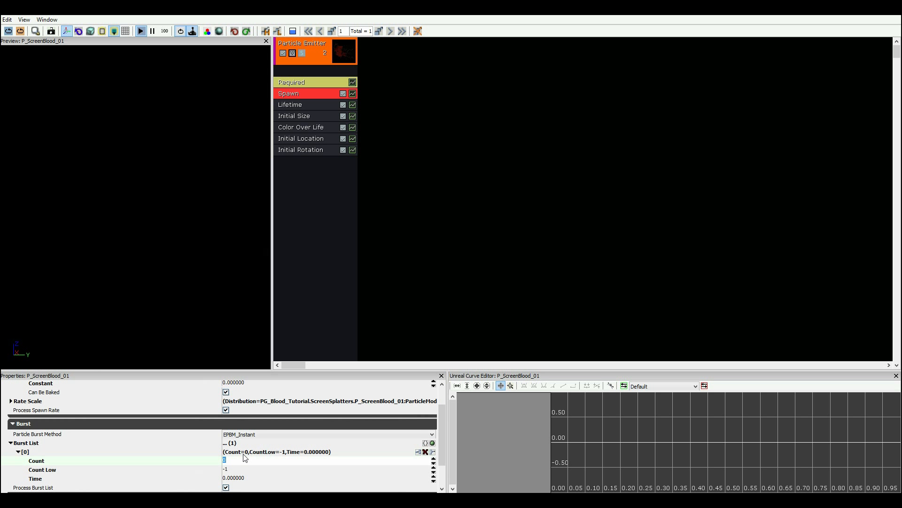
text(5)
key(Return)
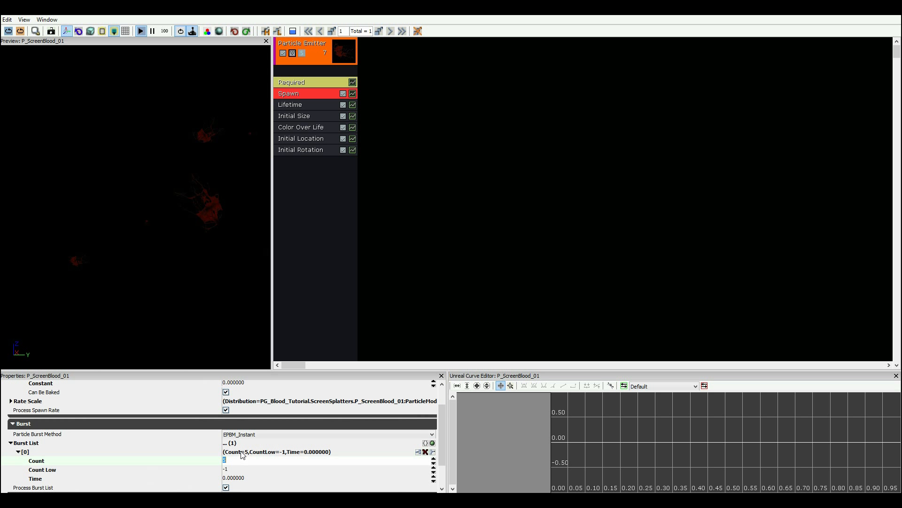
- Try a burst Count of 10, then set it back to 5
text(10)
key(Return)
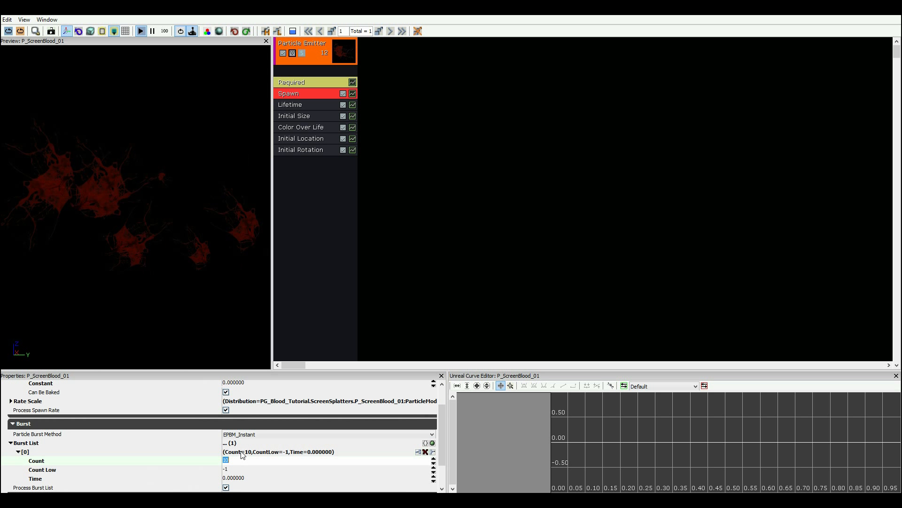
text(5)
key(Return)
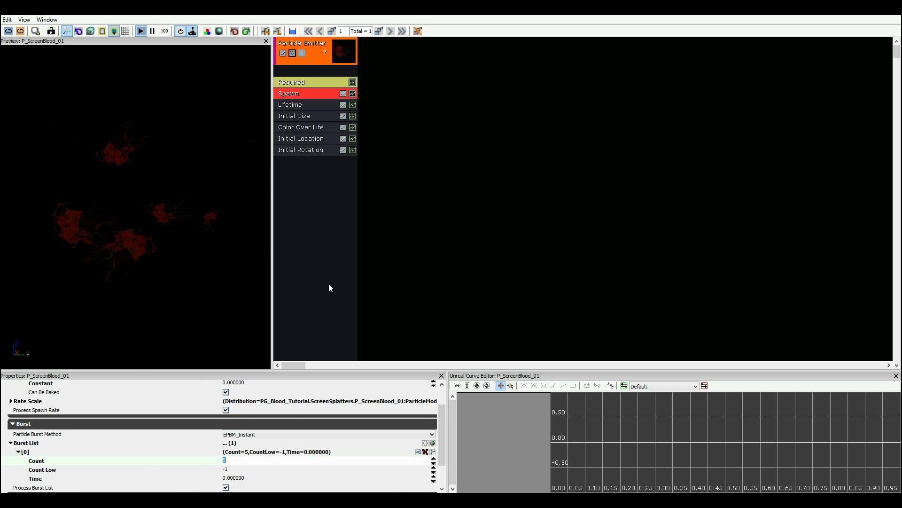
- Set the Spawn module's Particle Burst Method to EPBM_Interpolated
click(347, 221)
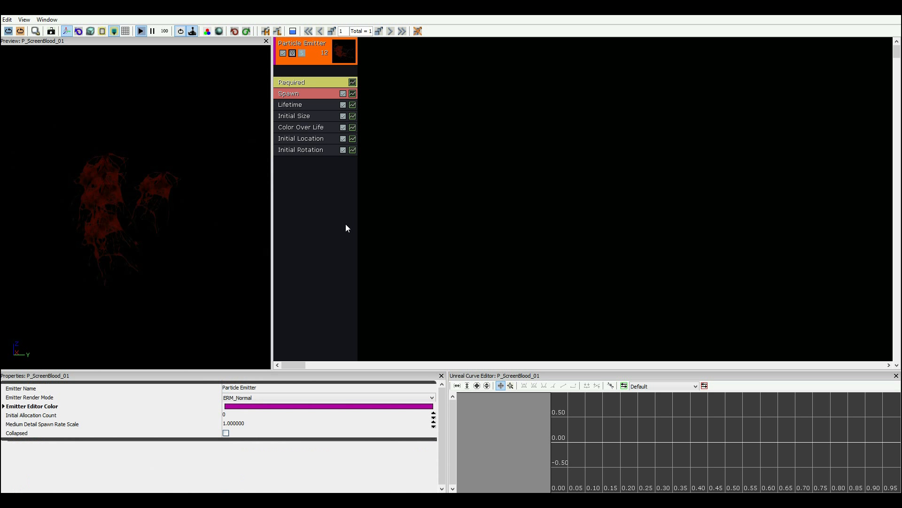
click(297, 95)
scroll(227, 419, down, 3)
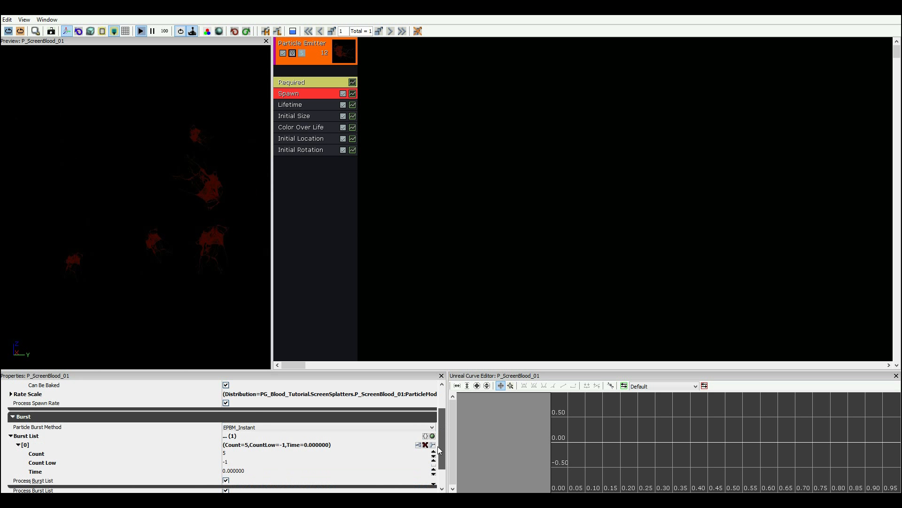
click(270, 403)
click(270, 419)
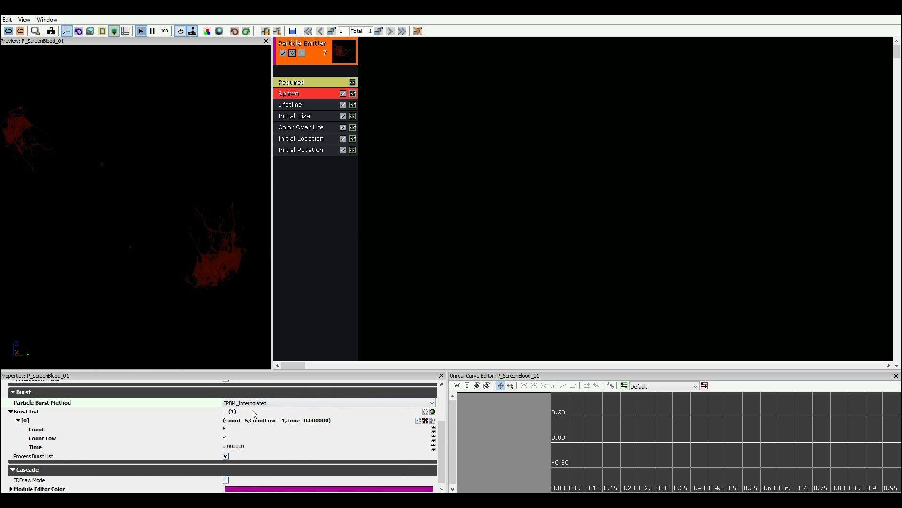
- Set the Lifetime module's Max value to 4
click(294, 107)
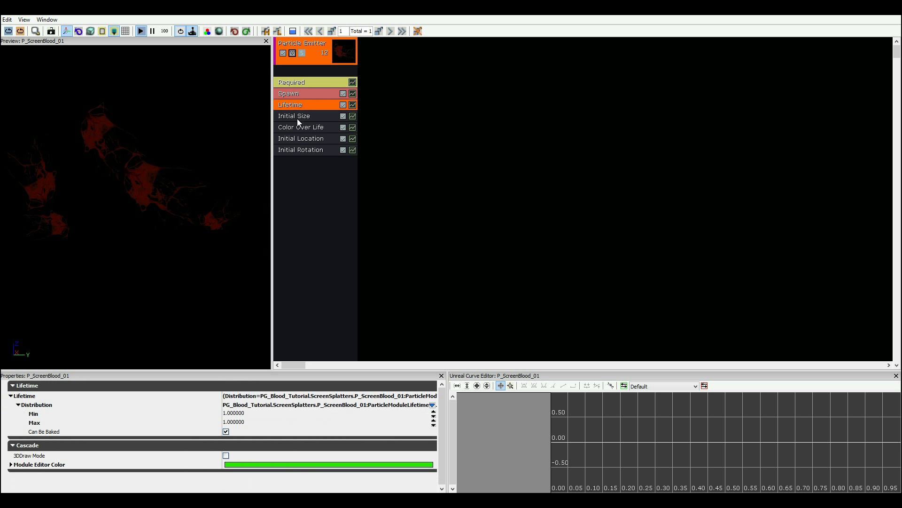
click(261, 422)
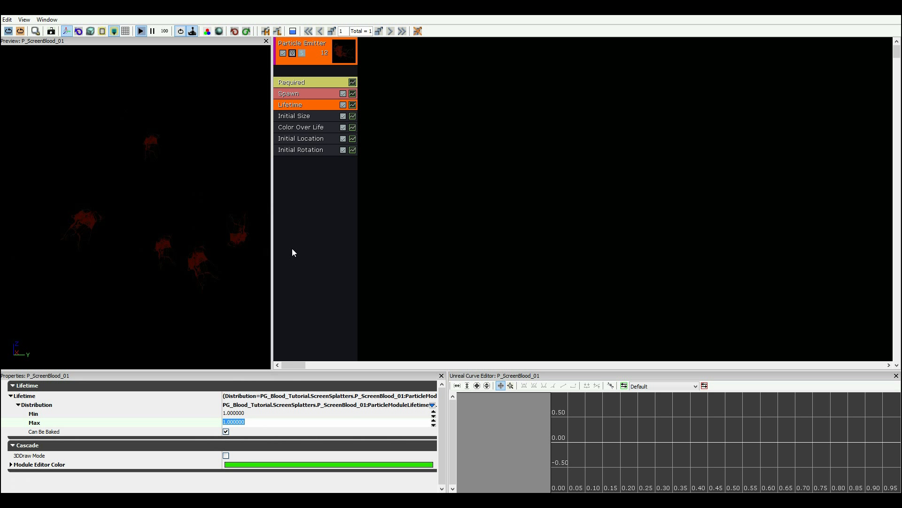
text(4)
key(Return)
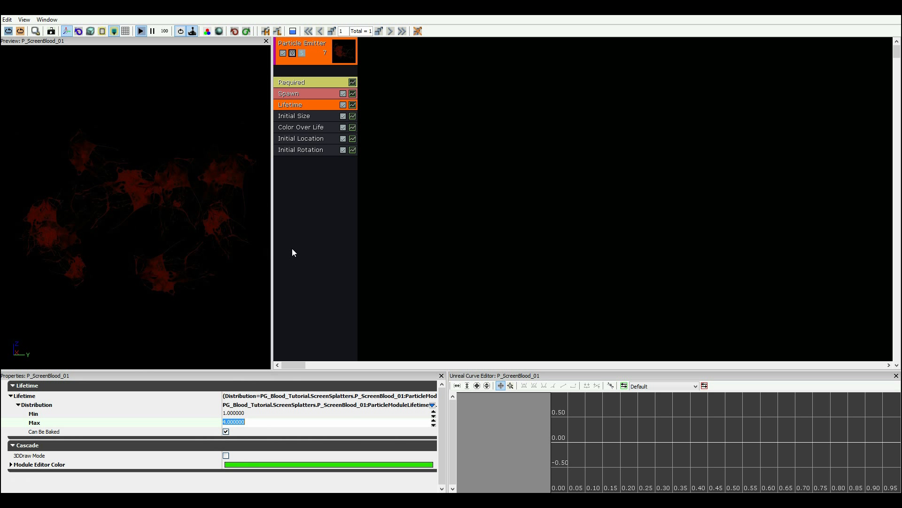
- Set Emitter Loops to 1 in the Required module's Duration settings
click(300, 92)
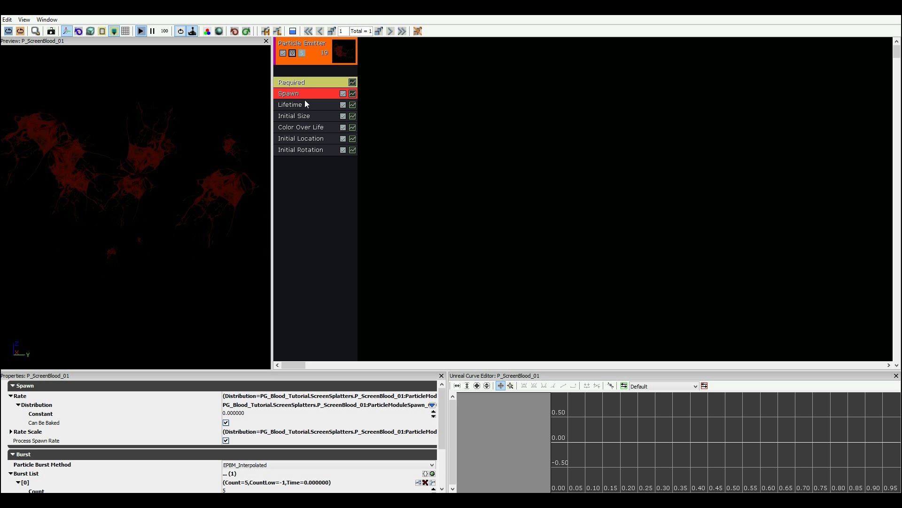
scroll(436, 446, down, 3)
scroll(436, 446, down, 1)
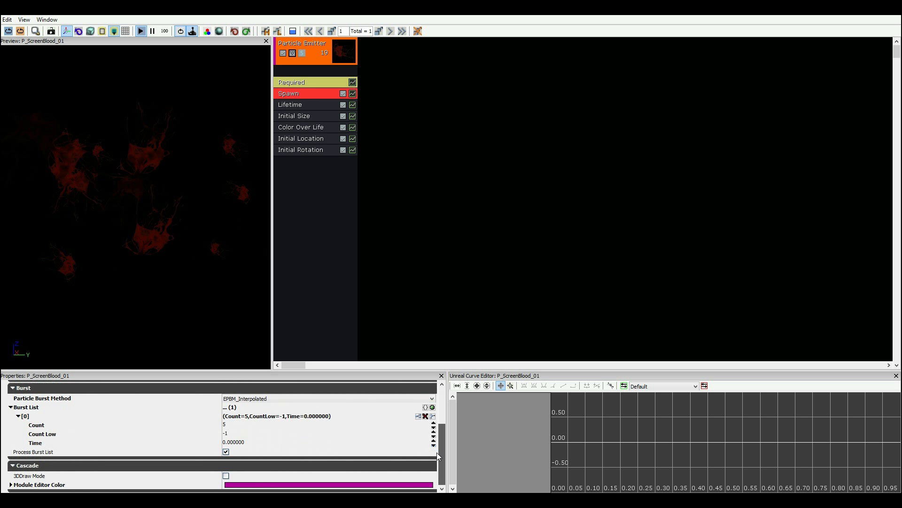
scroll(436, 452, up, 4)
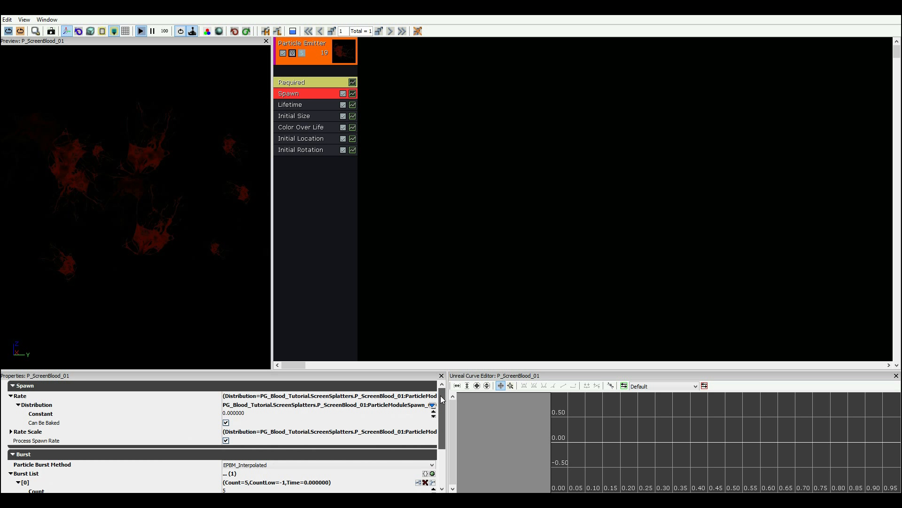
click(307, 83)
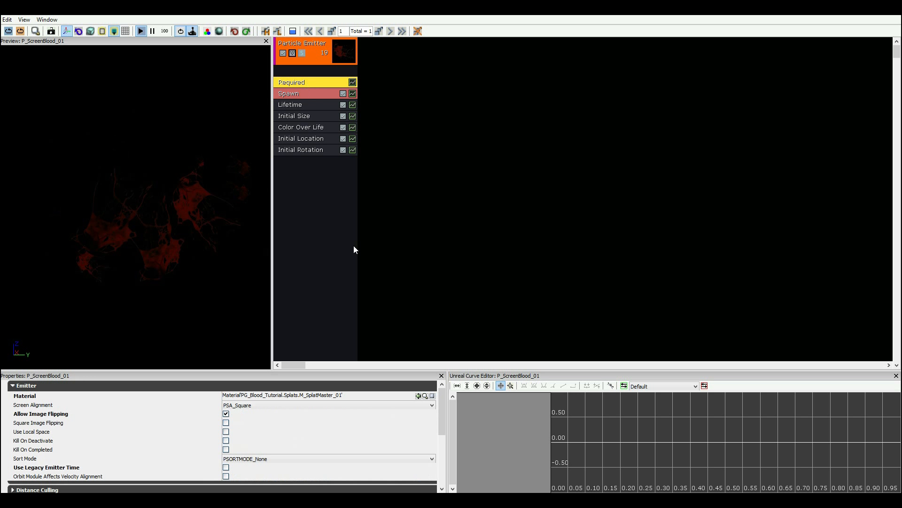
drag(441, 405, 333, 454)
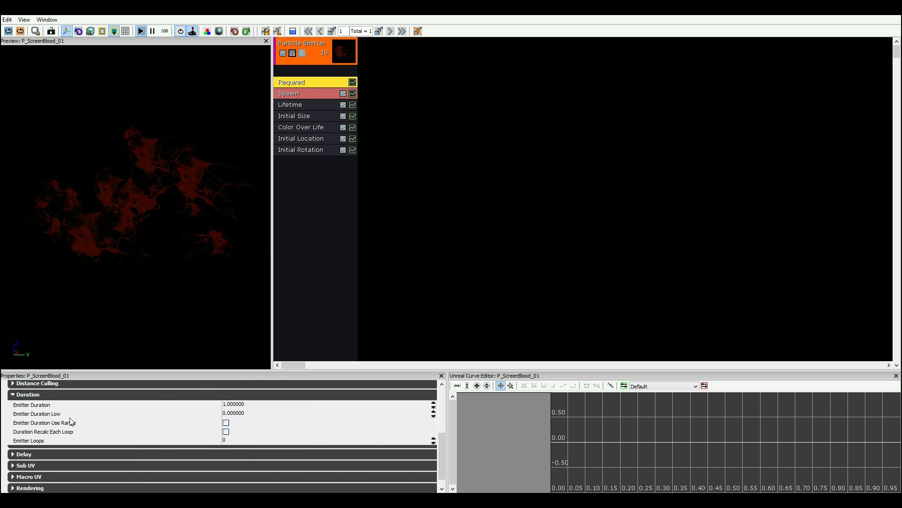
click(234, 441)
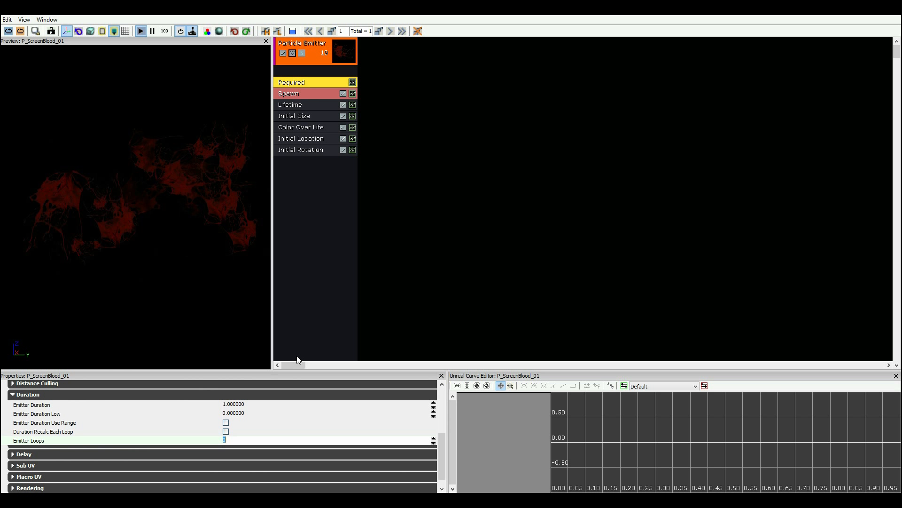
text(1)
key(Return)
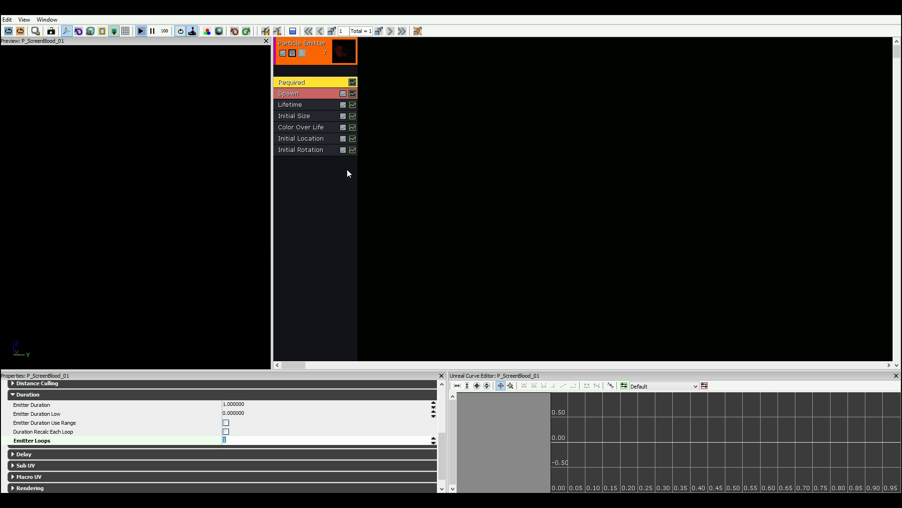
- Rename the particle emitter as BloodSplatter1
click(335, 72)
click(247, 388)
text(BloodSplatterPrime)
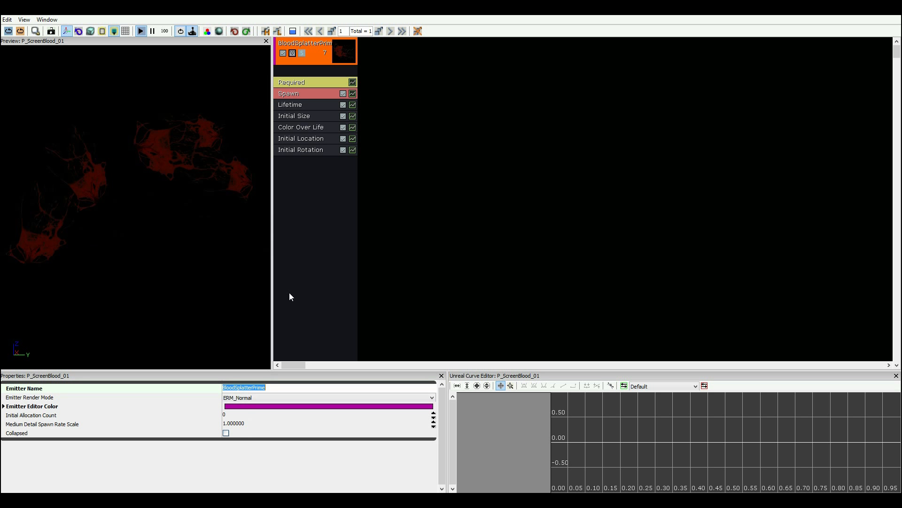
key(Return)
key(BackSpace)
key(BackSpace)
key(BackSpace)
key(BackSpace)
key(BackSpace)
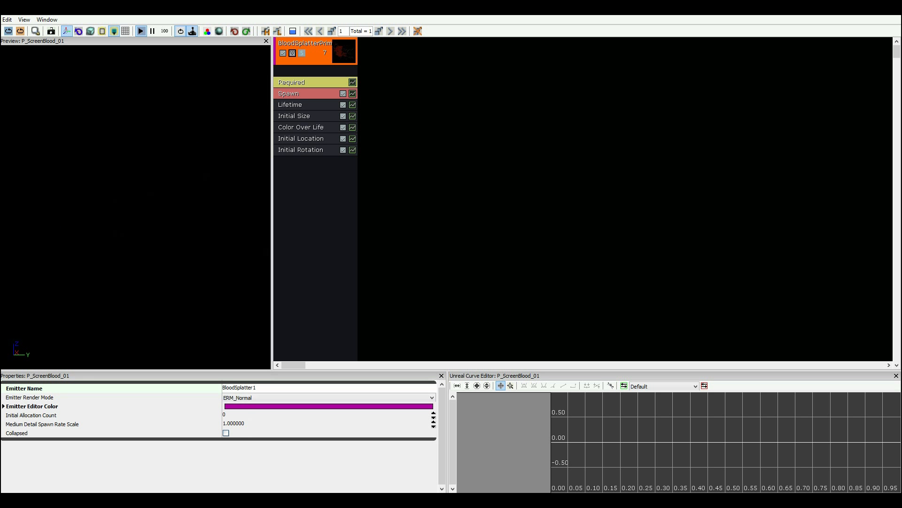
key(Return)
click(488, 205)
- Duplicate the BloodSplatter1 emitter with its modules shared between both copies
right_click(336, 58)
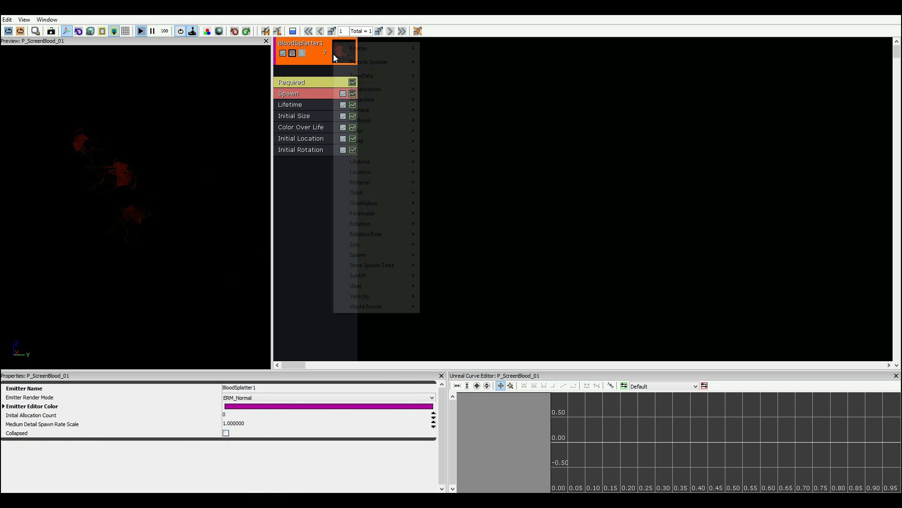
mouse_move(381, 51)
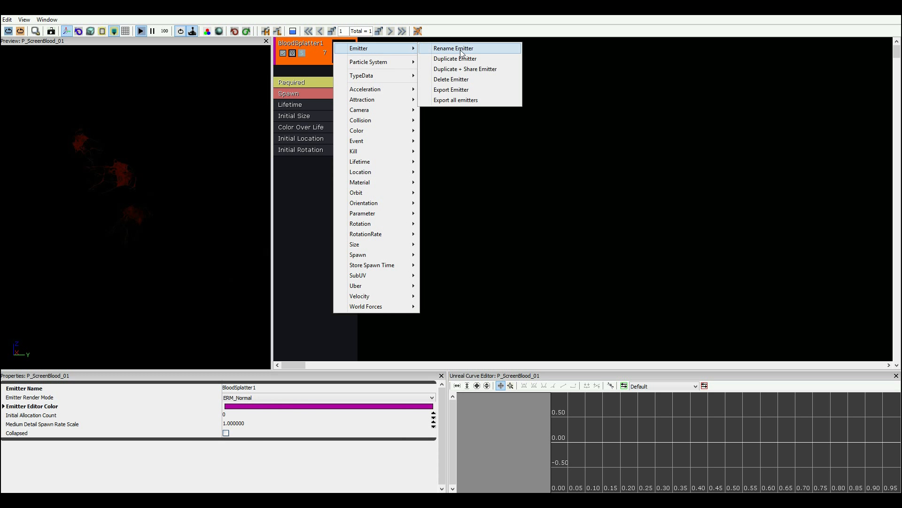
click(472, 73)
click(510, 99)
- Examine how the Lifetime, Spawn and Required modules are shared between the two emitters
click(394, 139)
click(315, 107)
click(405, 139)
click(412, 102)
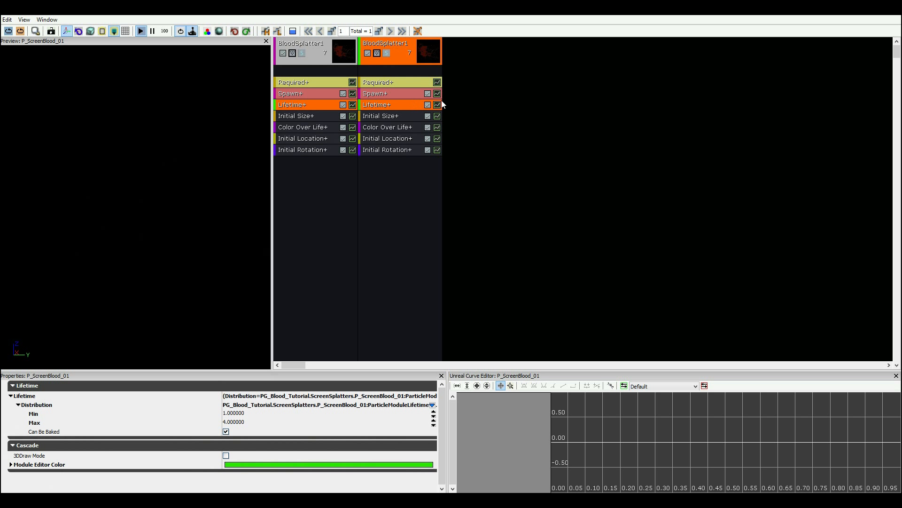
click(396, 159)
click(394, 103)
click(393, 91)
click(393, 81)
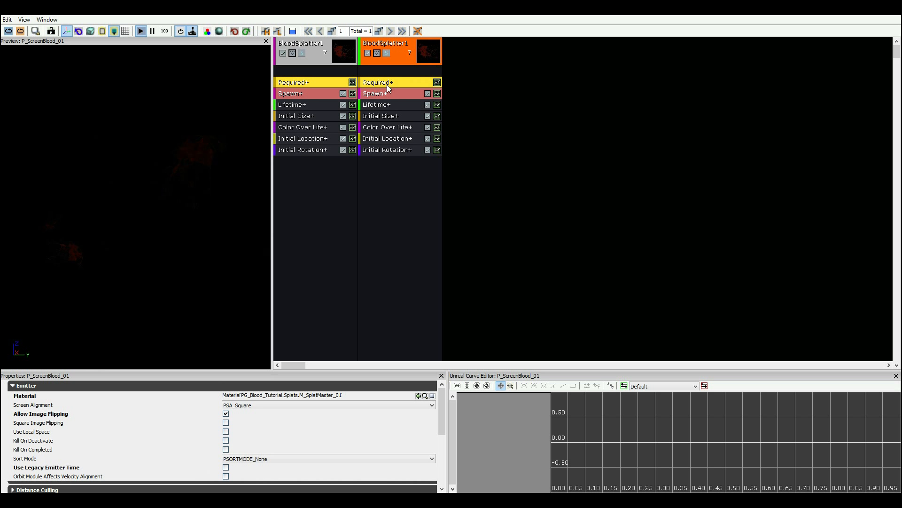
- Unshare the Required module between the two BloodSplatter1 emitters and select each copy to check it
ctrl+drag(389, 82, 391, 91)
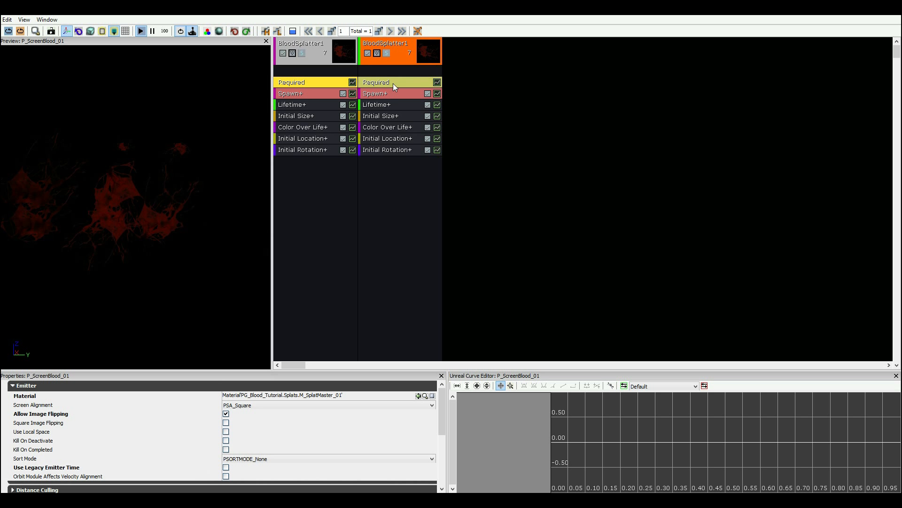
click(393, 83)
click(311, 81)
click(302, 94)
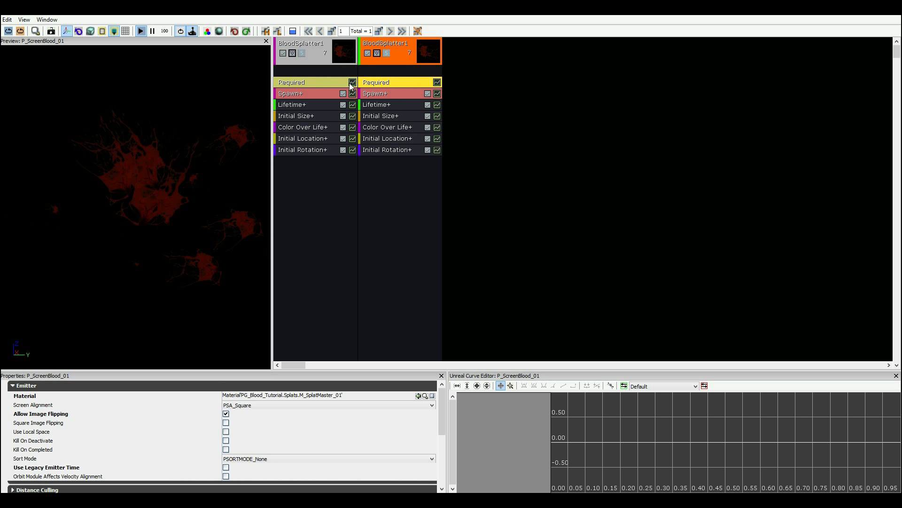
- Assign the M_Splat_Inst_02 material instance to the second BloodSplatter1 emitter's Required module
click(315, 101)
click(306, 116)
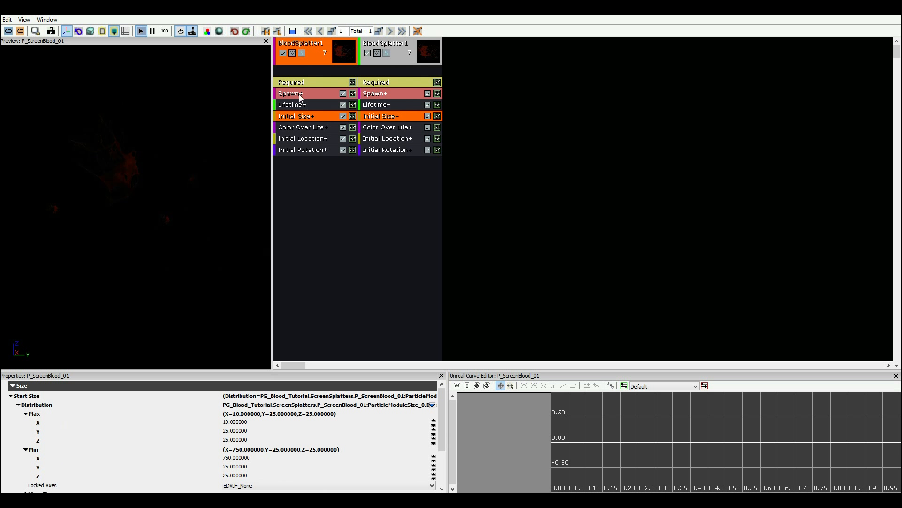
click(387, 83)
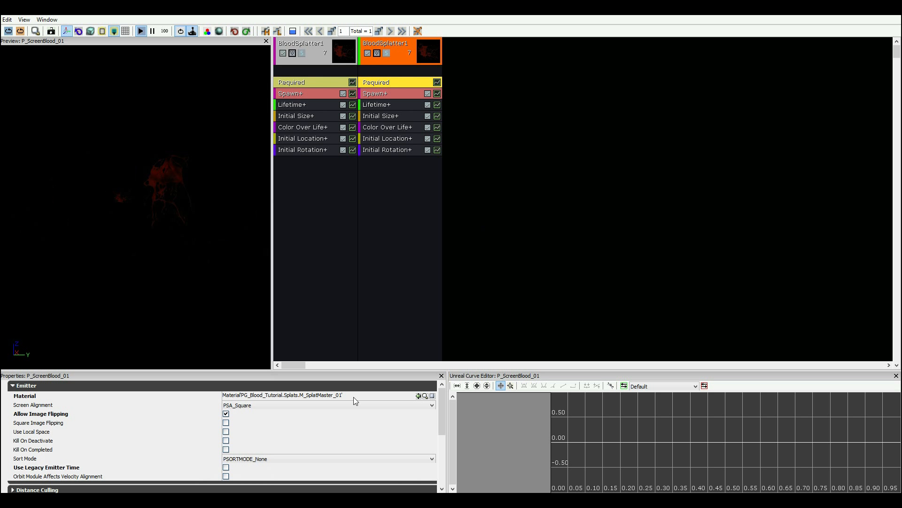
click(306, 396)
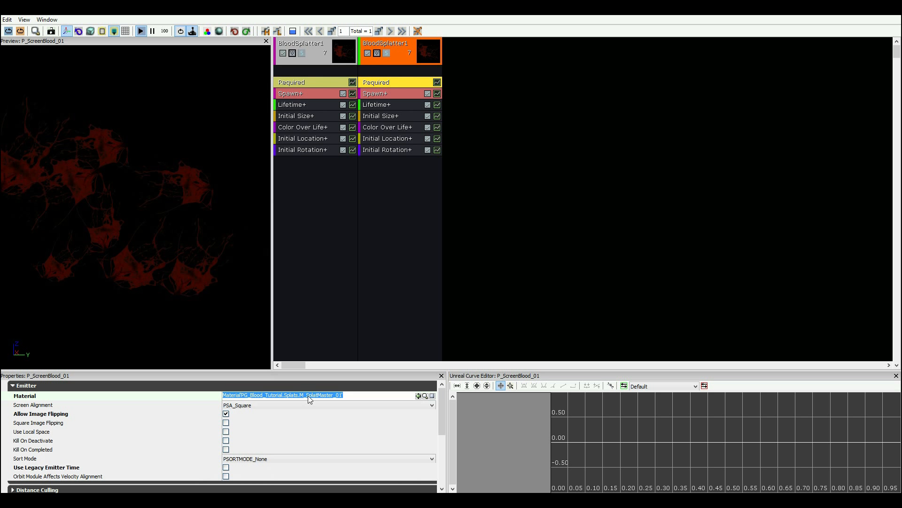
drag(391, 14, 244, 82)
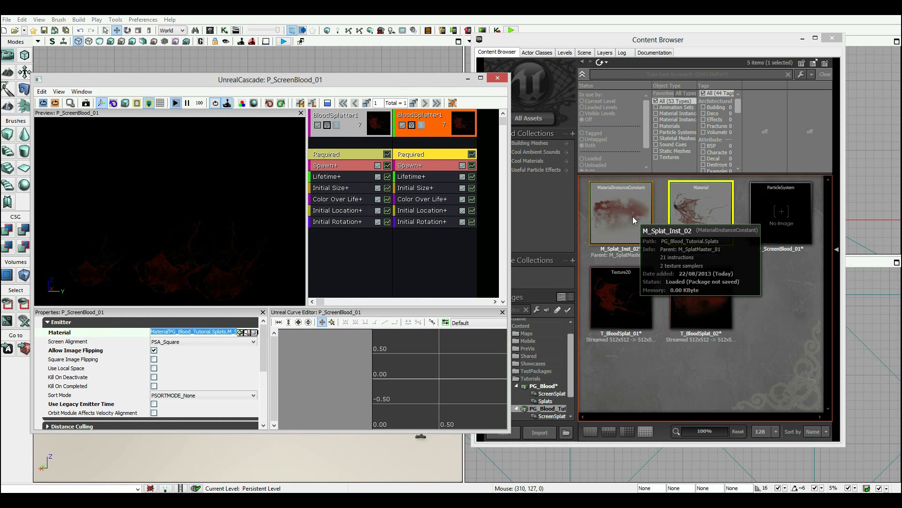
click(633, 216)
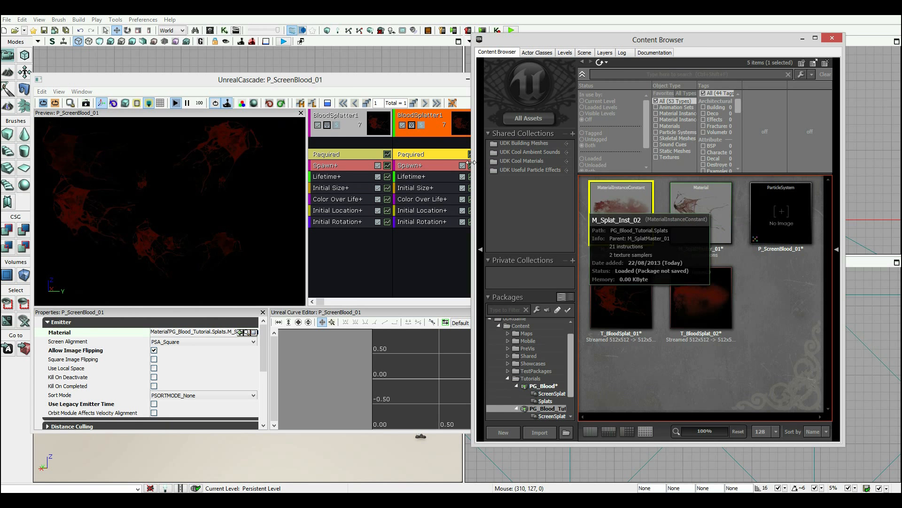
double_click(368, 81)
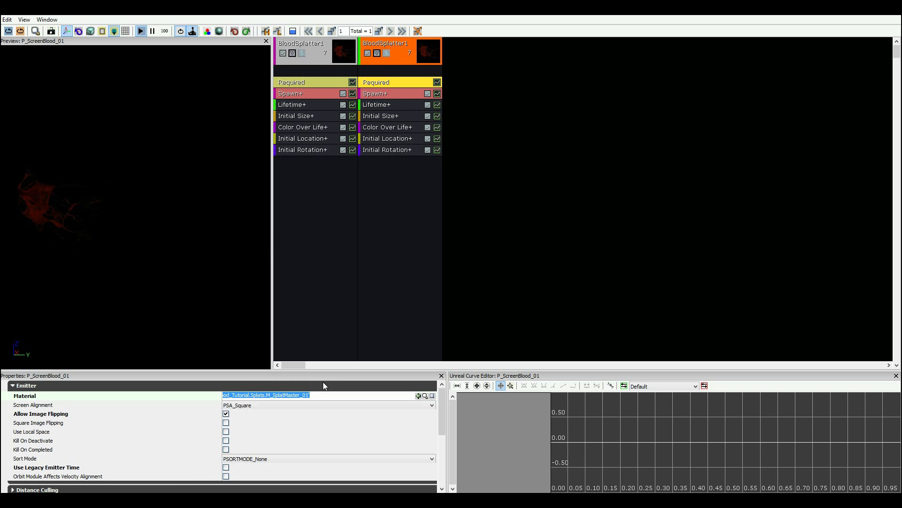
click(419, 395)
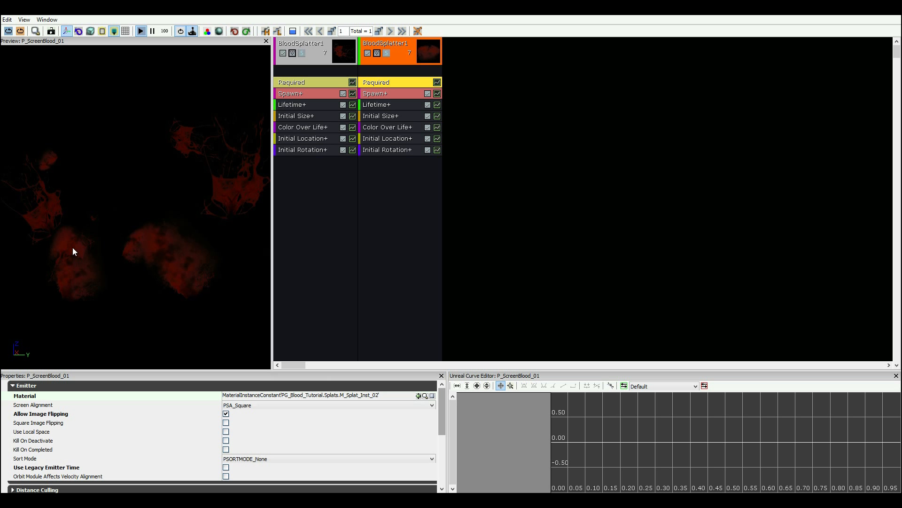
click(528, 167)
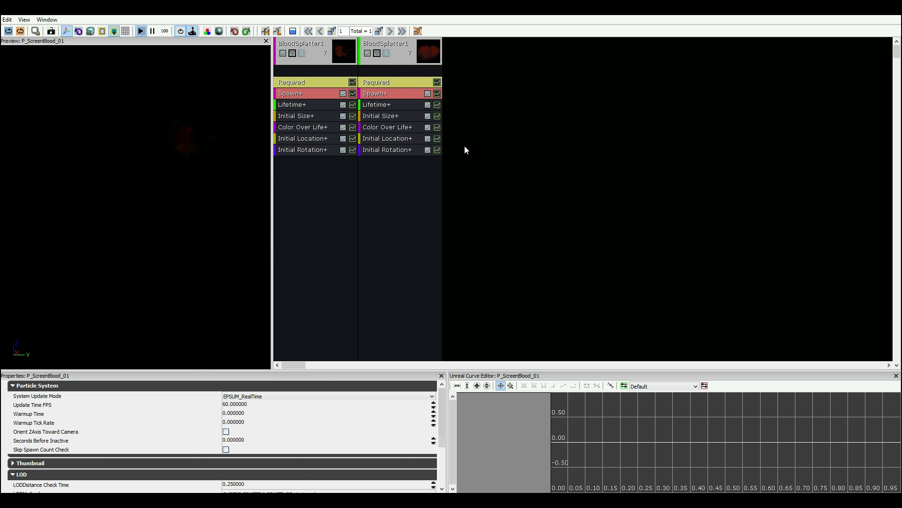
click(436, 49)
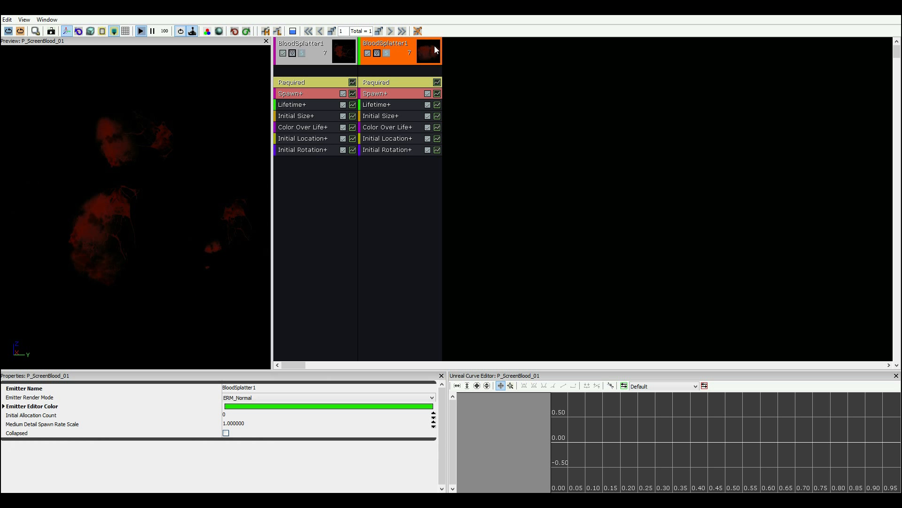
click(326, 57)
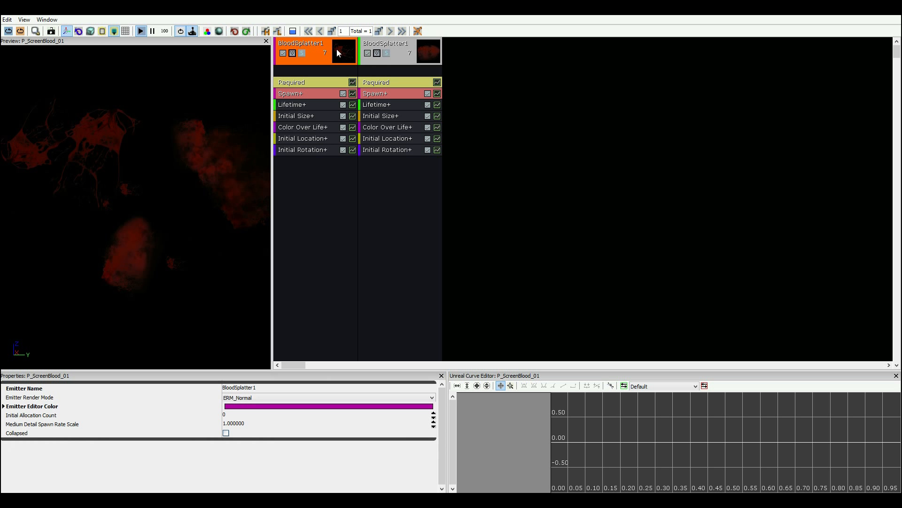
right_click(337, 49)
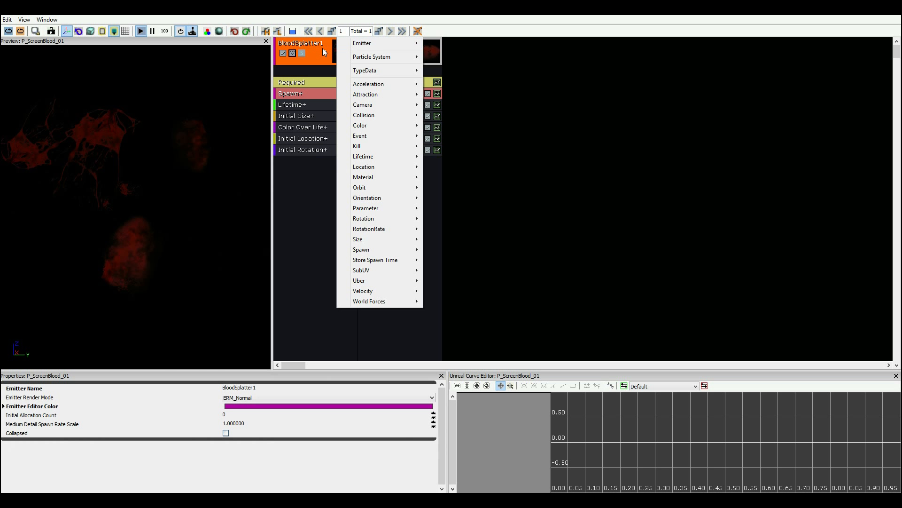
right_click(325, 42)
mouse_move(373, 38)
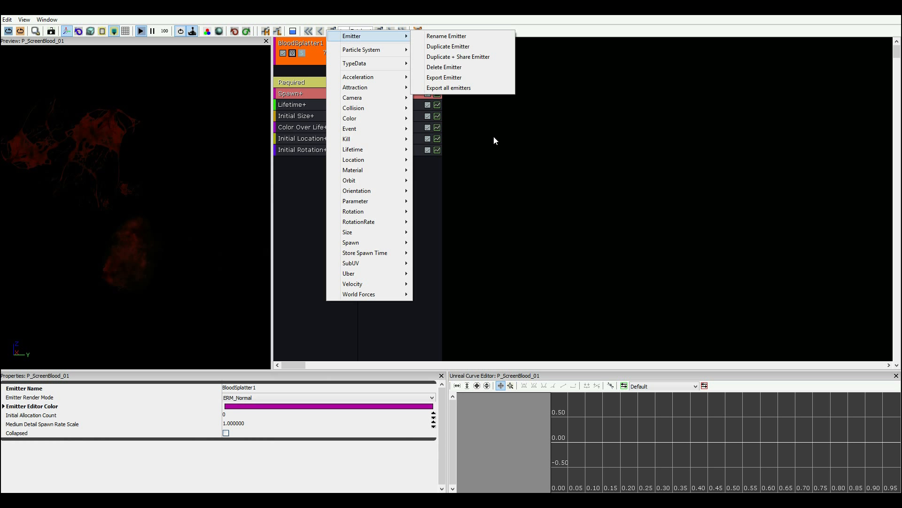
click(446, 46)
- Rename the second emitter, which uses the M_Splat_Inst_02 material, as BloodSplatter2
click(287, 389)
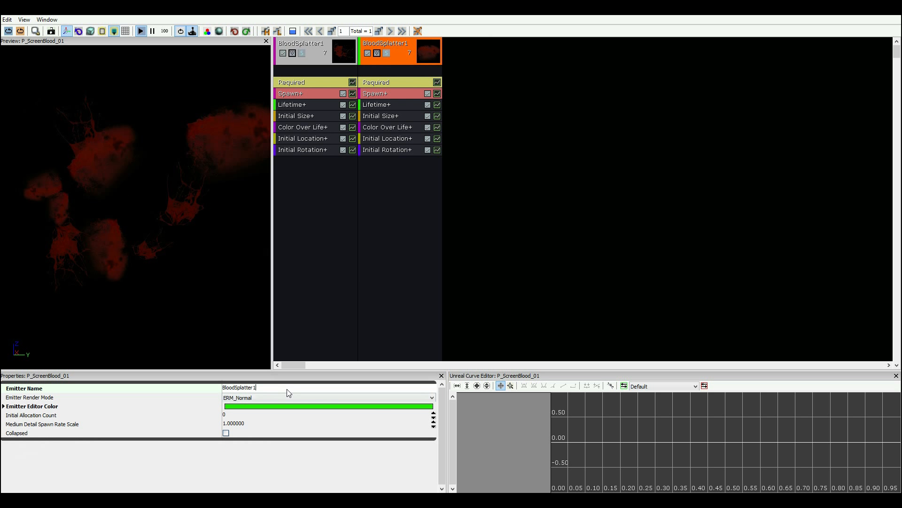
key(BackSpace)
text(2)
key(Return)
- Duplicate the BloodSplatter1 emitter without sharing its modules and name the copy BloodSplatterSmall1
right_click(332, 52)
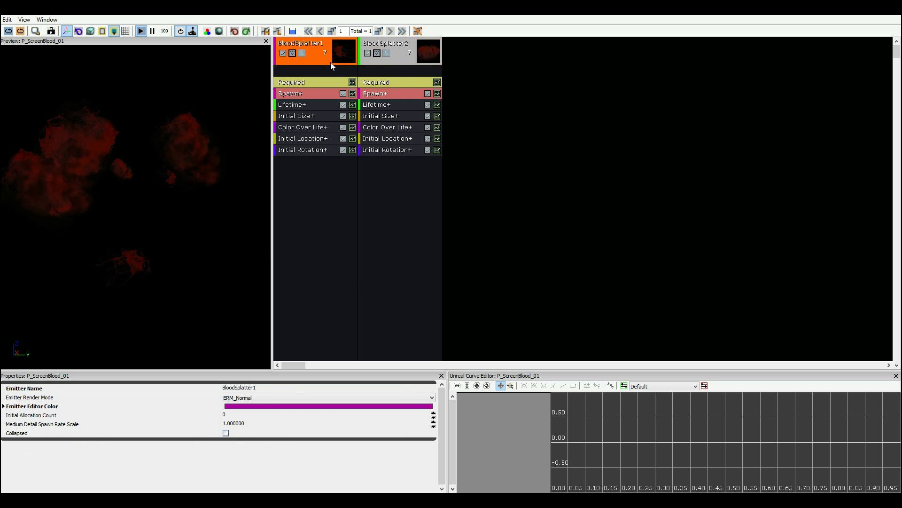
mouse_move(391, 57)
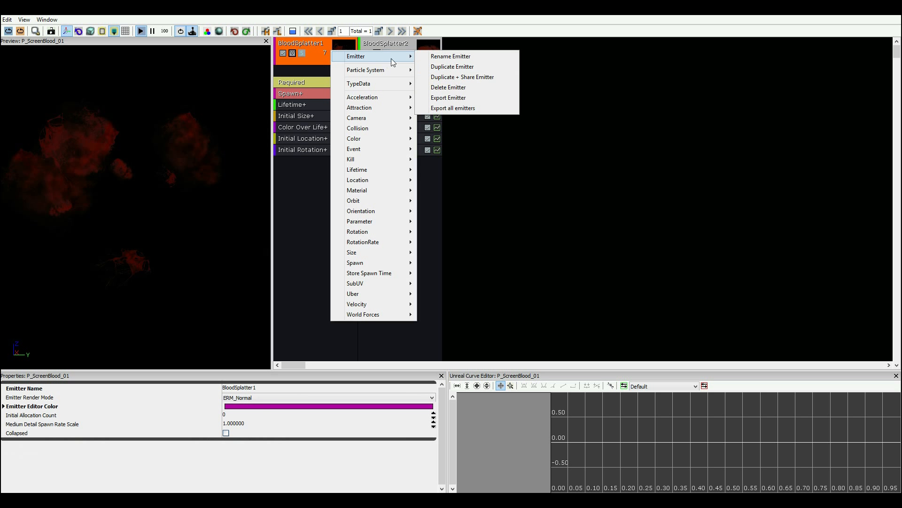
click(472, 67)
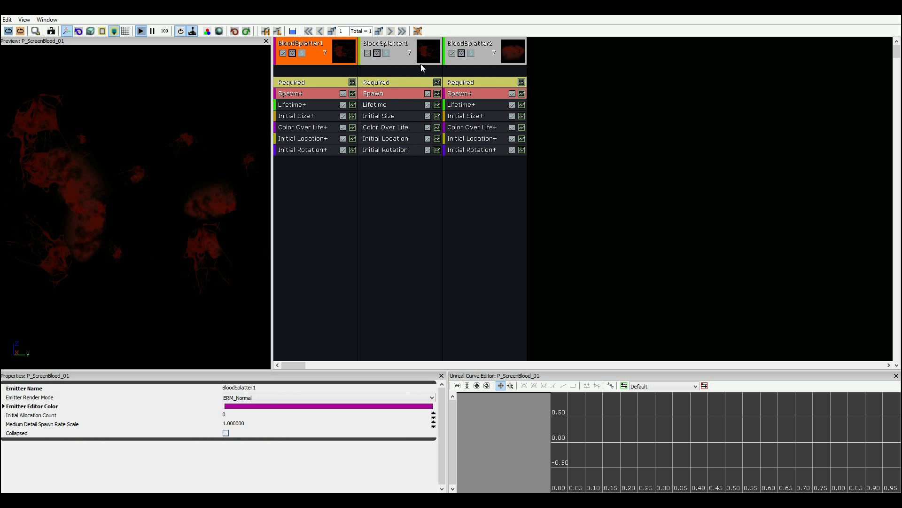
click(429, 49)
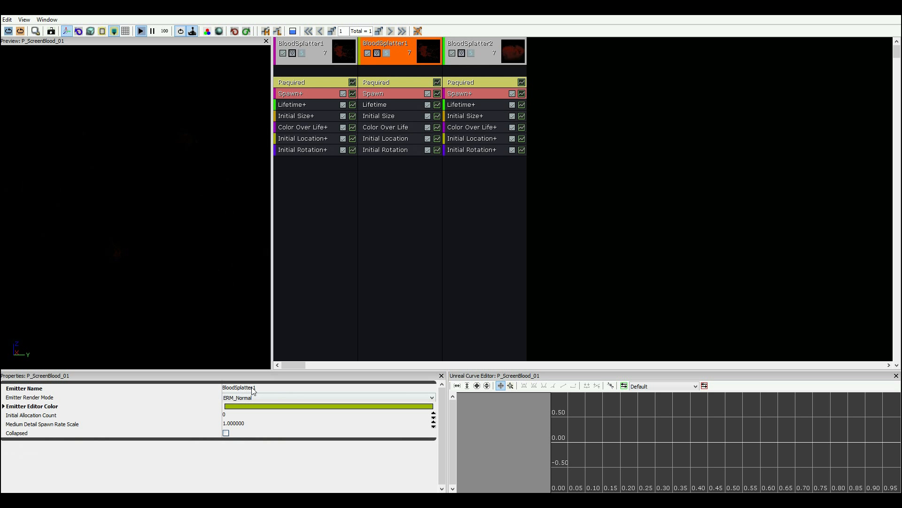
text(Small1)
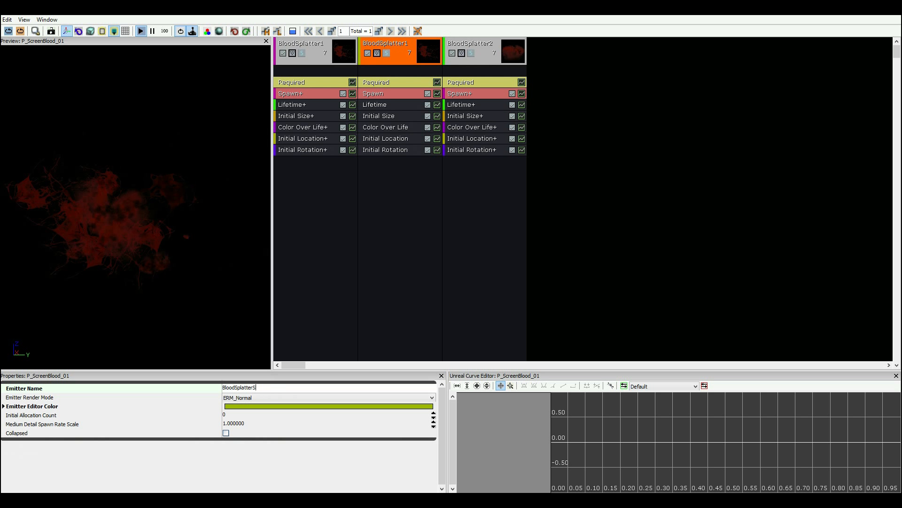
key(Return)
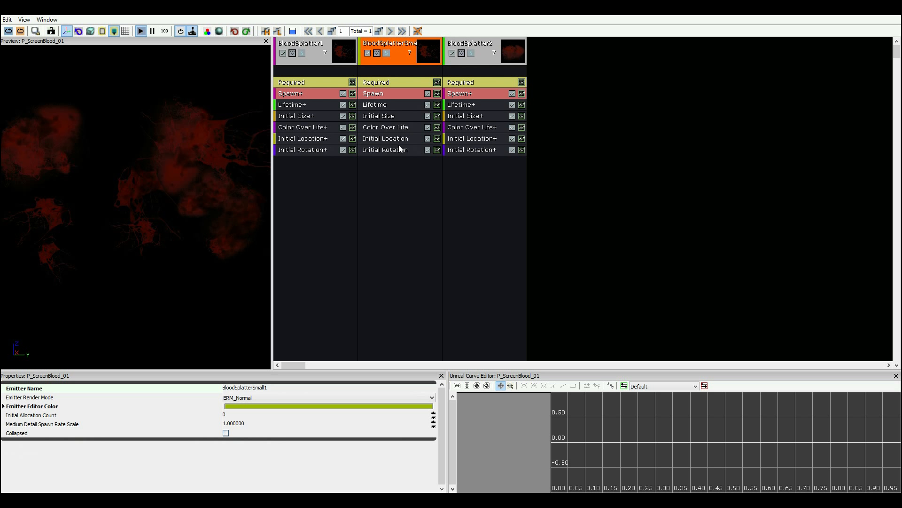
- Set the Min X start size in BloodSplatterSmall1's Initial Size module to 50
click(391, 116)
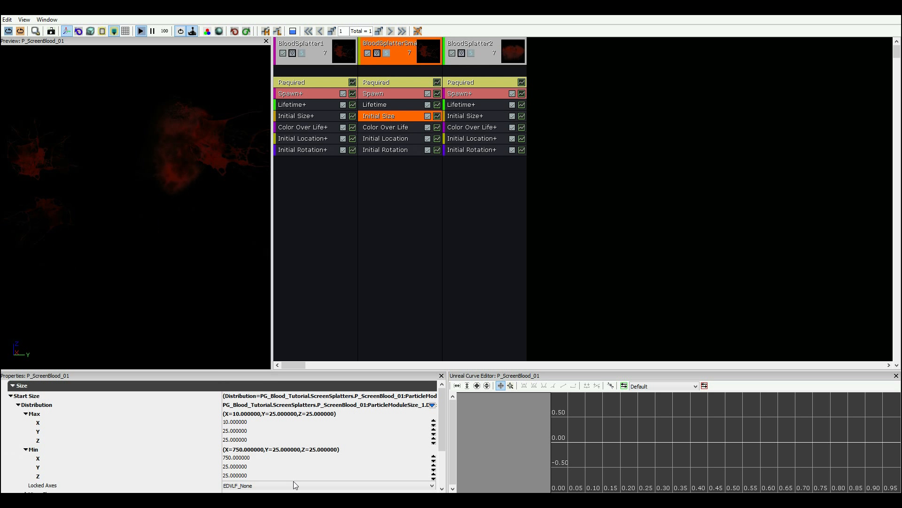
click(242, 459)
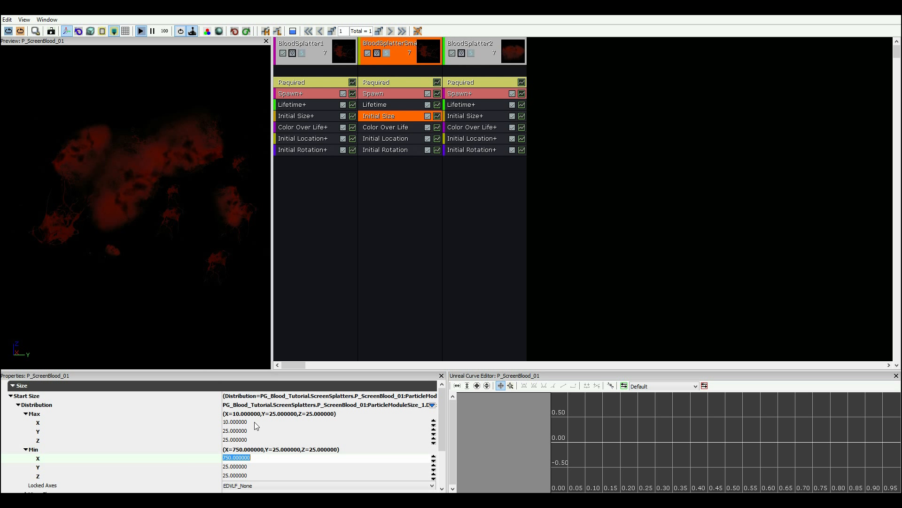
text(20)
key(Return)
text(50)
key(Return)
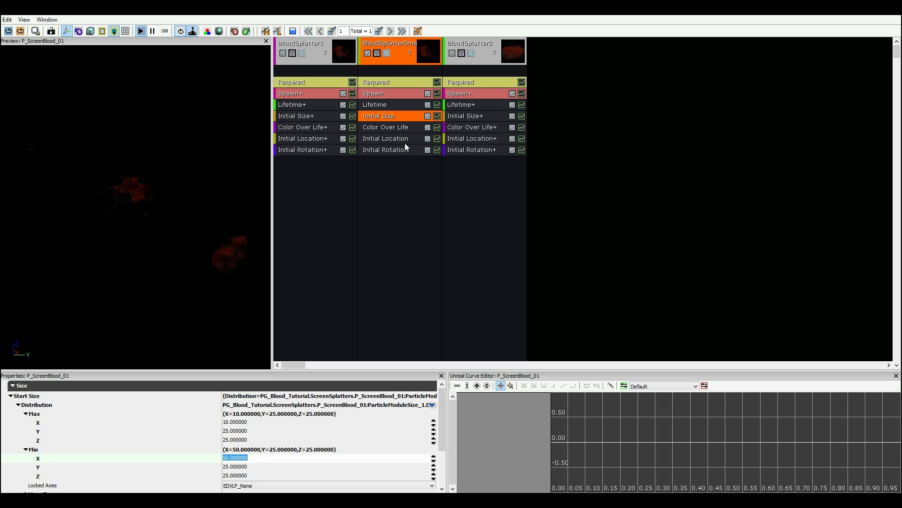
- Set the burst count in BloodSplatterSmall1's Spawn module to 20
click(393, 102)
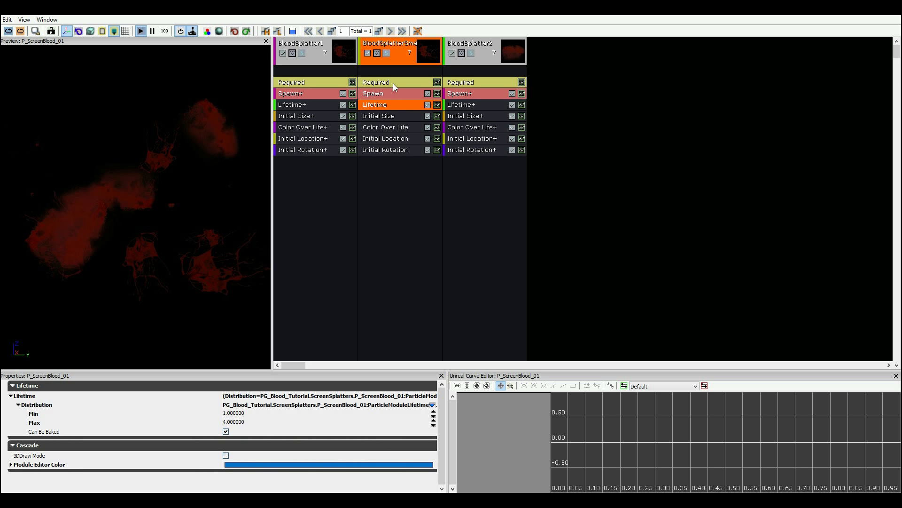
click(393, 83)
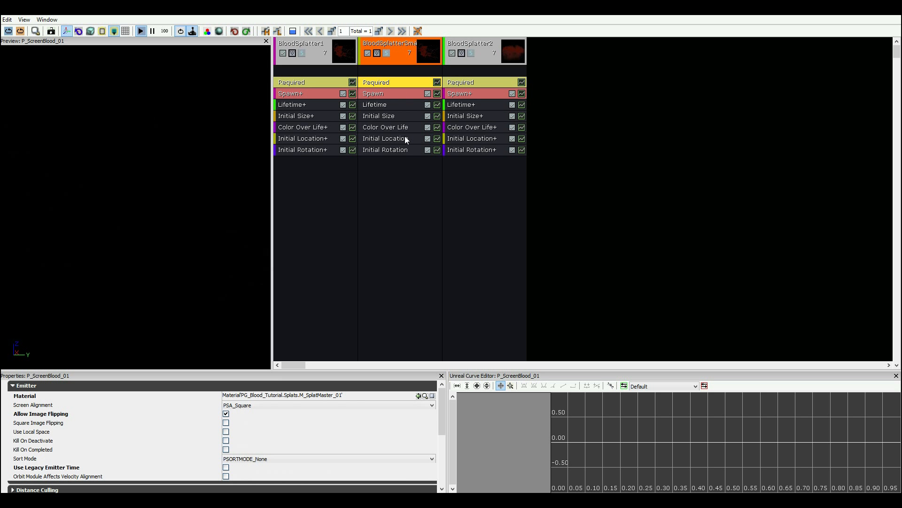
click(381, 95)
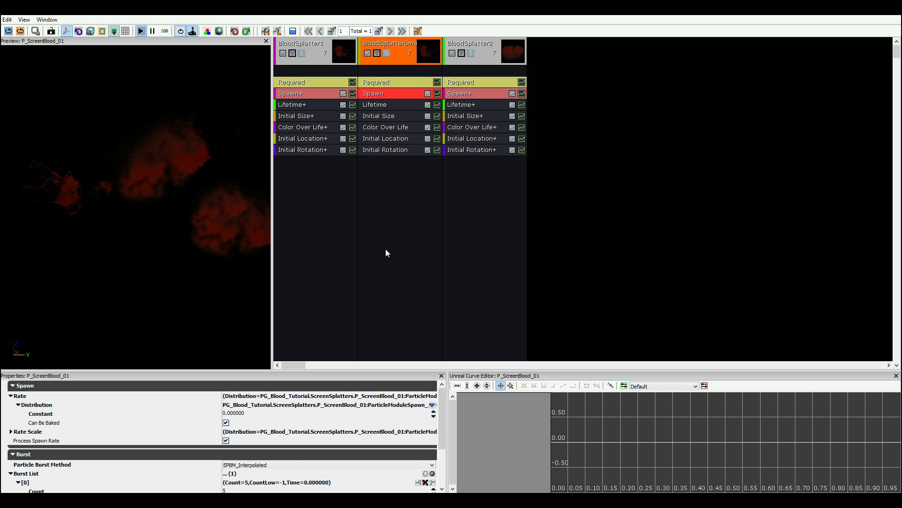
scroll(233, 426, down, 3)
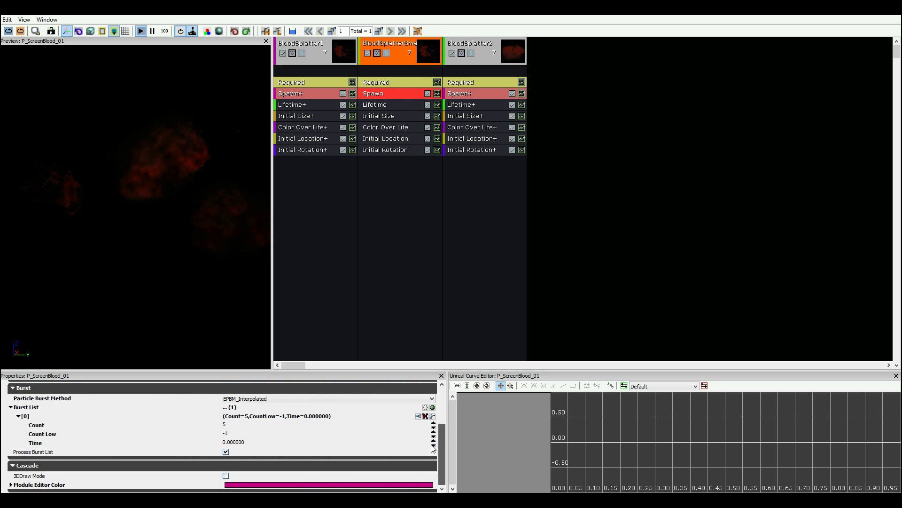
click(232, 424)
text(20)
key(Return)
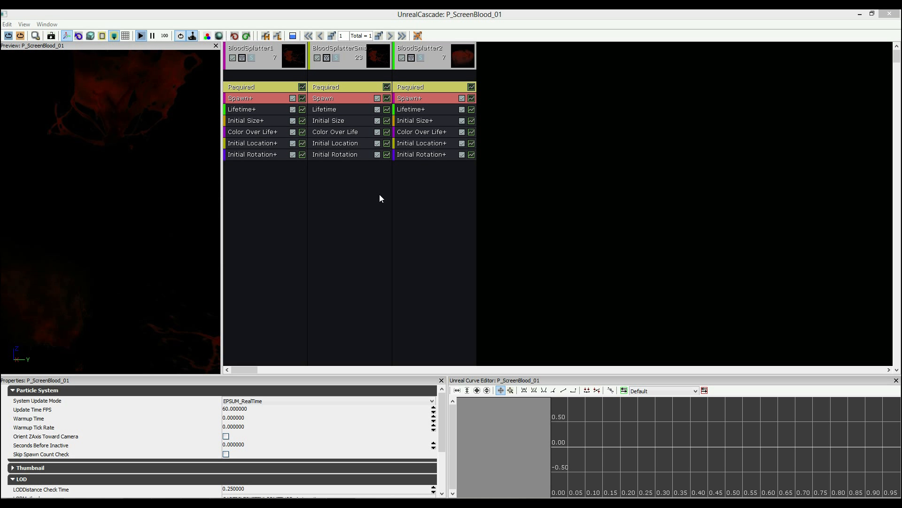
- Enable Use Local Space in the Required modules of BloodSplatter1, BloodSplatterSmall1 and BloodSplatter2
click(278, 98)
click(264, 86)
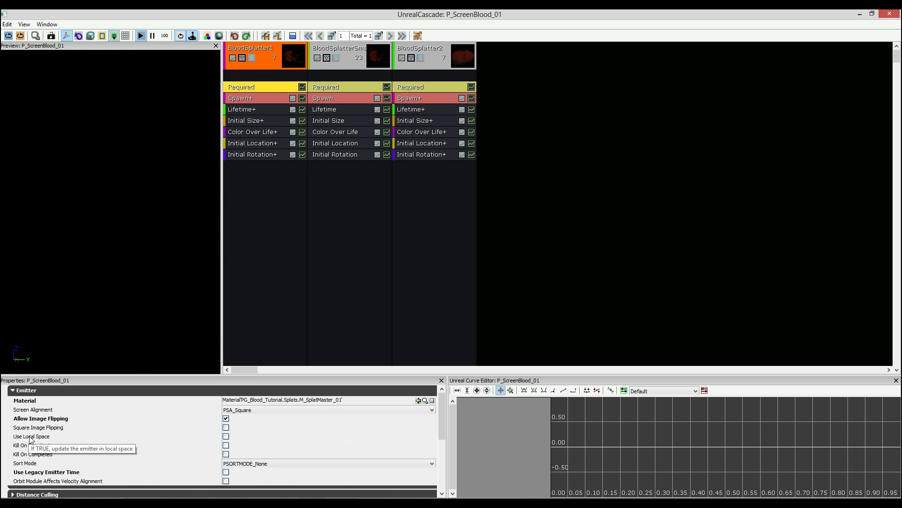
click(226, 436)
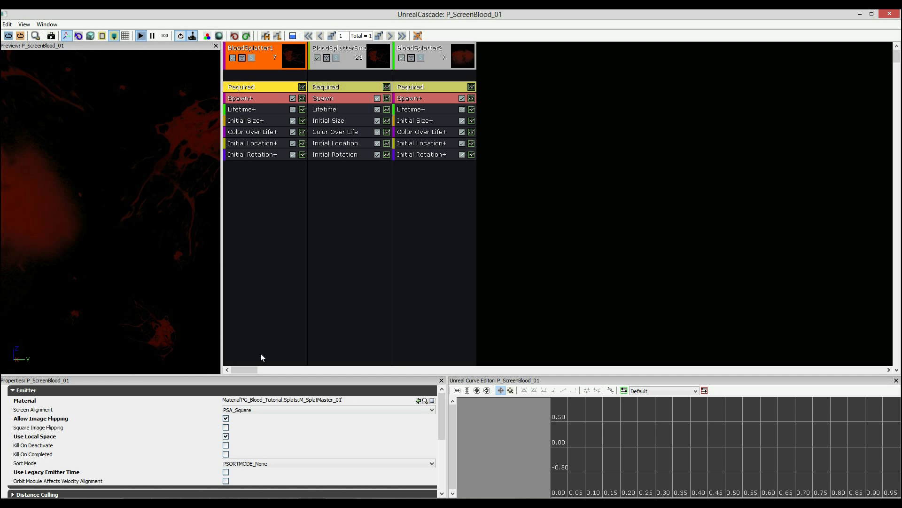
click(338, 89)
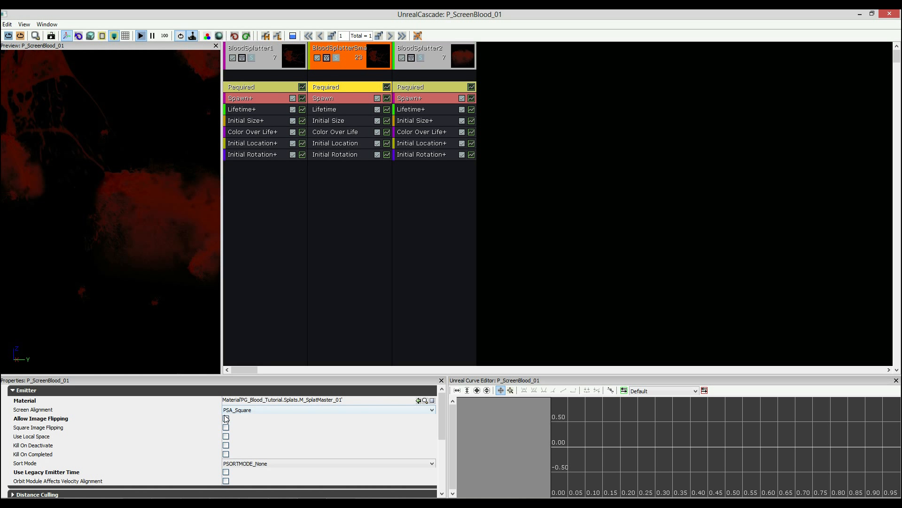
click(226, 436)
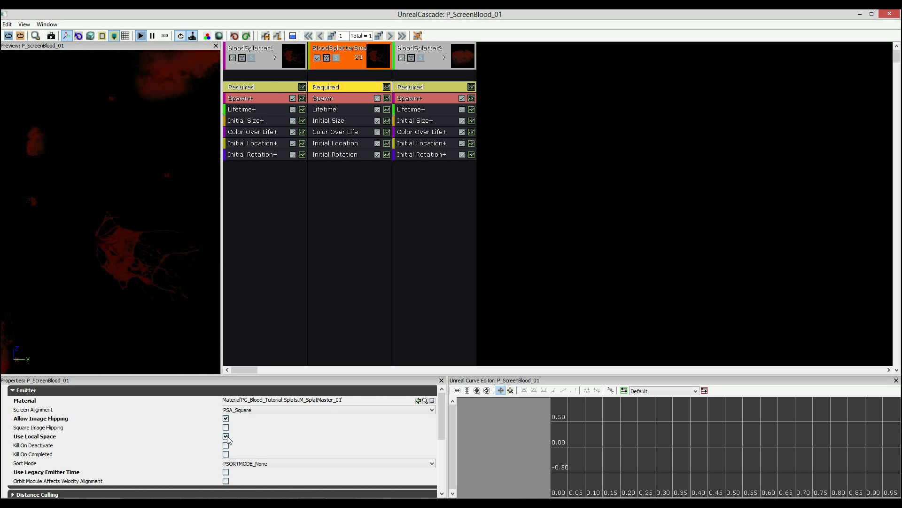
click(432, 88)
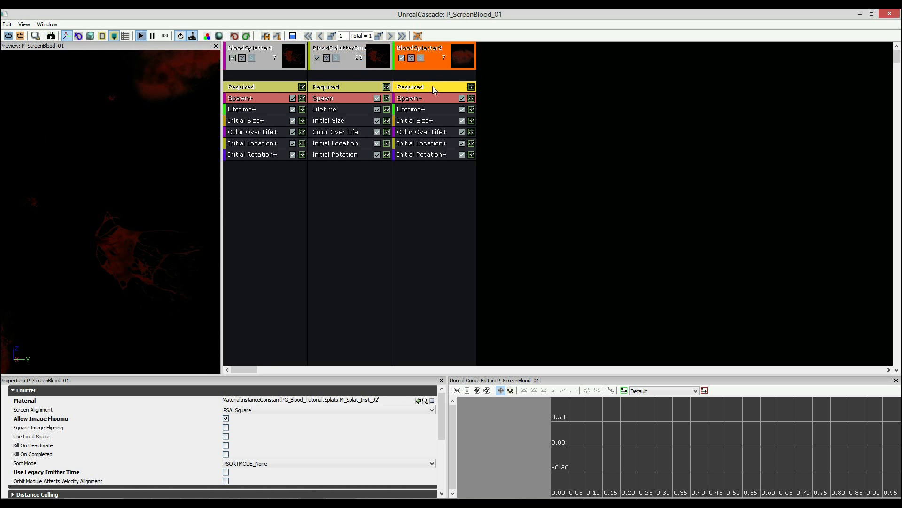
click(226, 436)
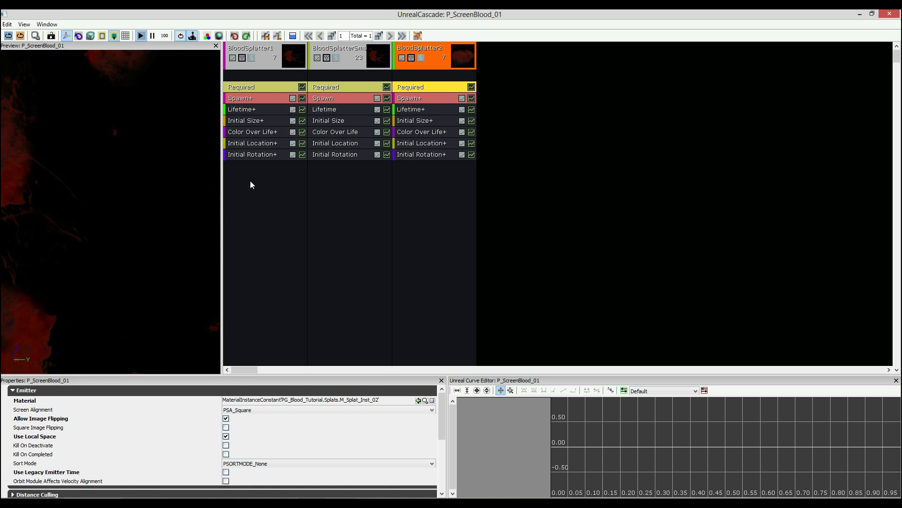